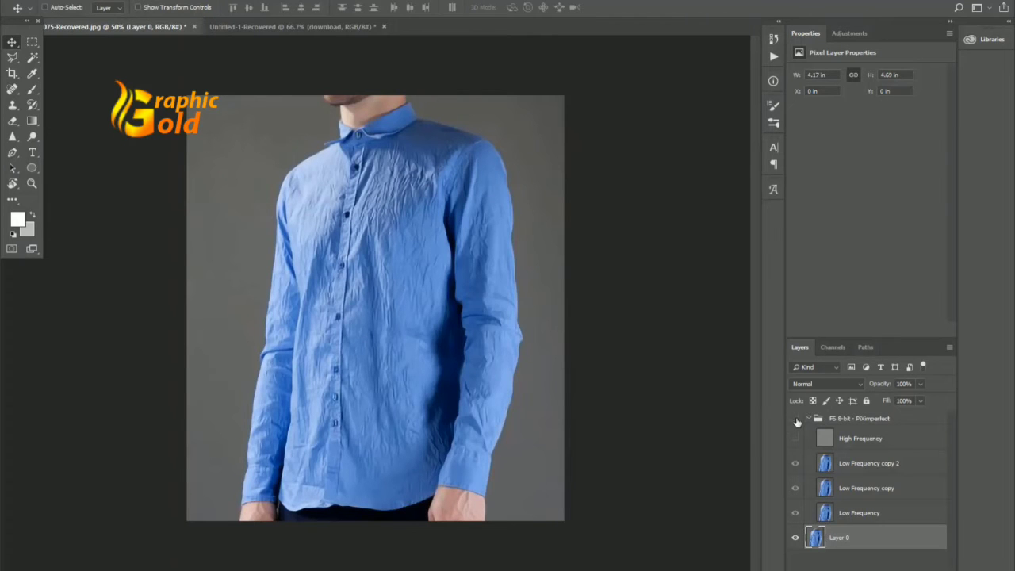
- Hide and re-show the FS 8-bit group to compare the original wrinkles with the smoothed shirt
left_click(796, 419)
left_click(795, 419)
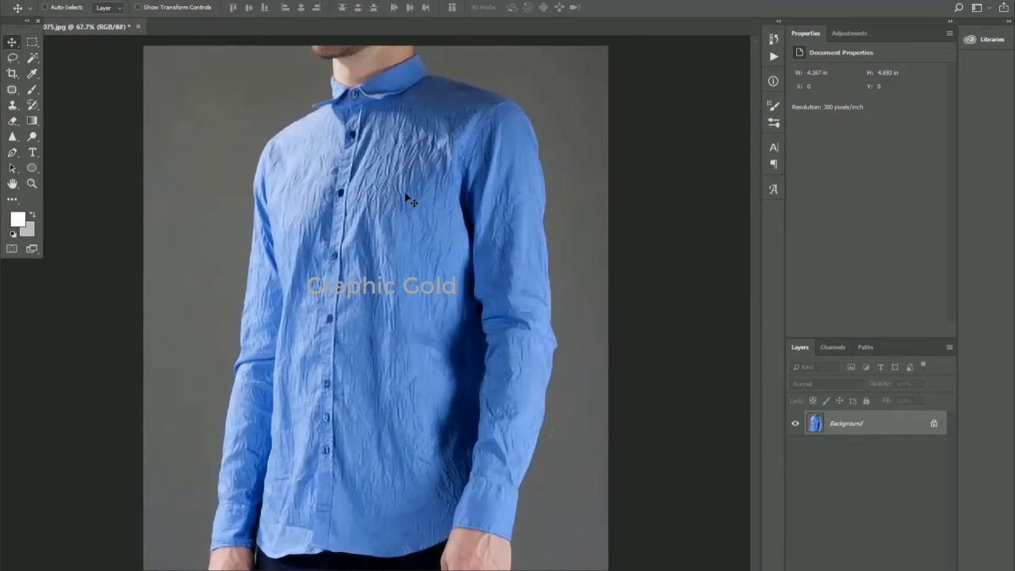
- Bring up the Actions panel showing the Frequency Separation set's FS - Master action
scroll(409, 200, "up", 1)
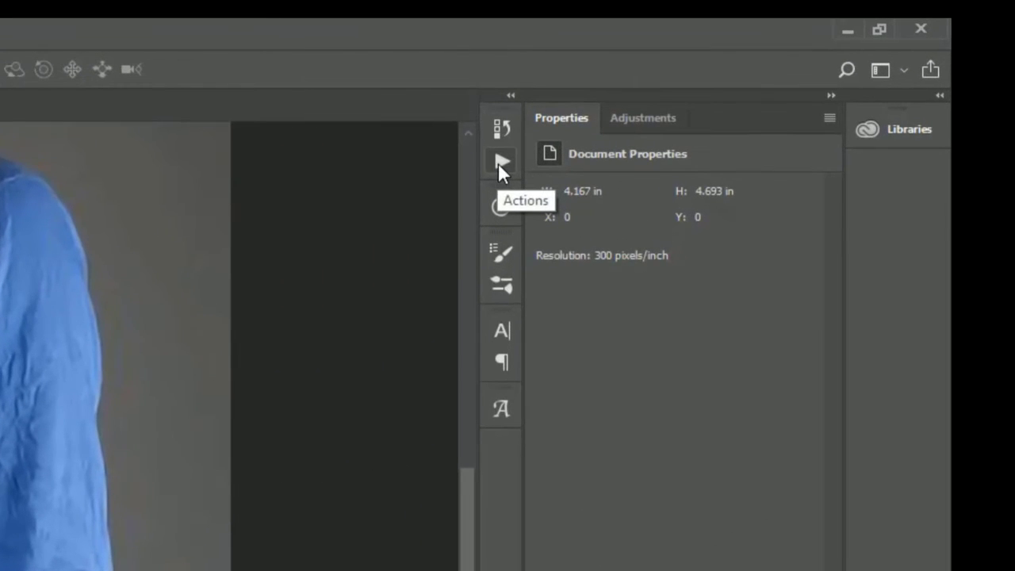
left_click(771, 57)
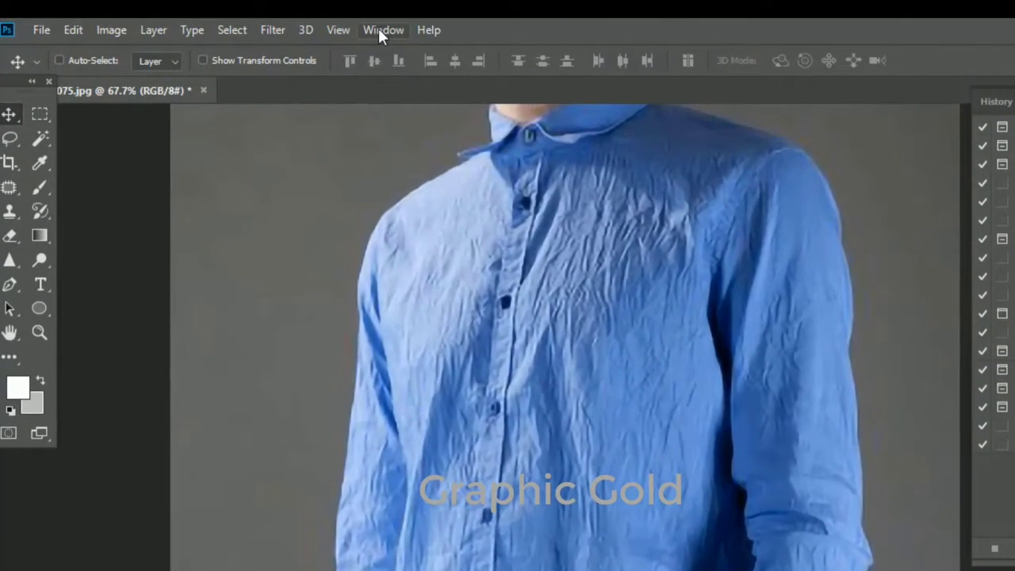
left_click(380, 28)
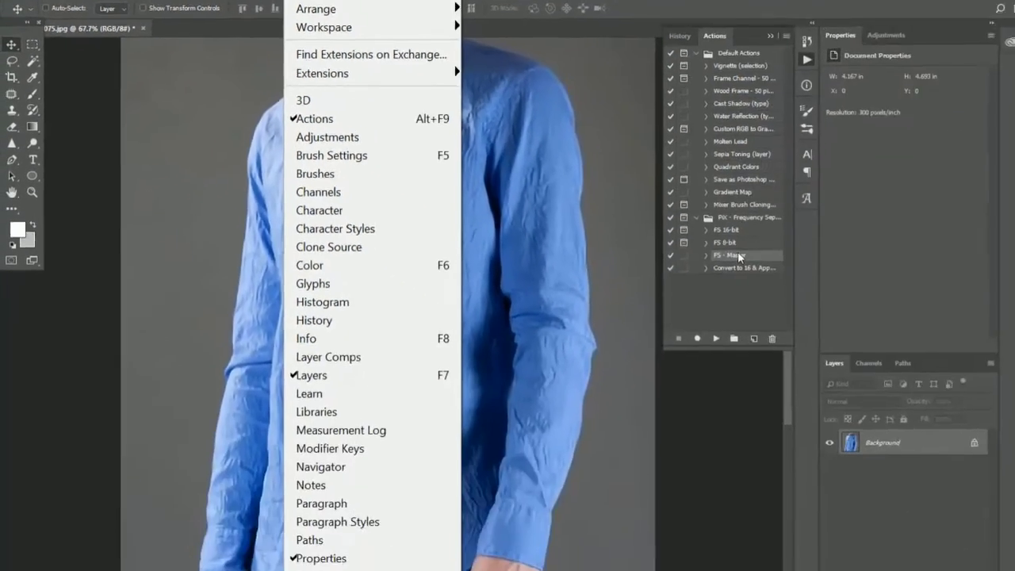
left_click(698, 234)
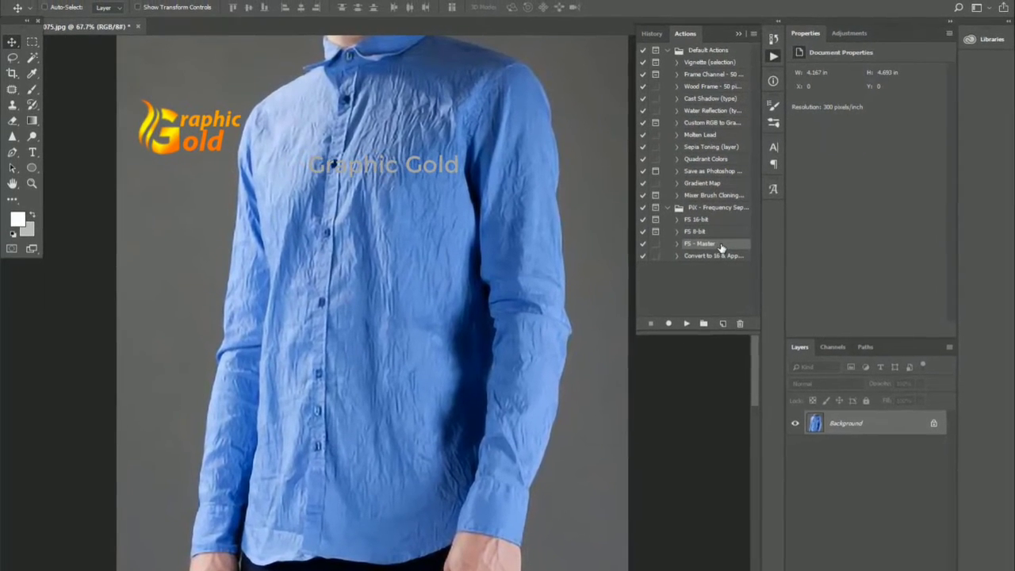
- Play FS - Master and bring the Gaussian Blur radius down to 2.4 pixels
left_click(685, 325)
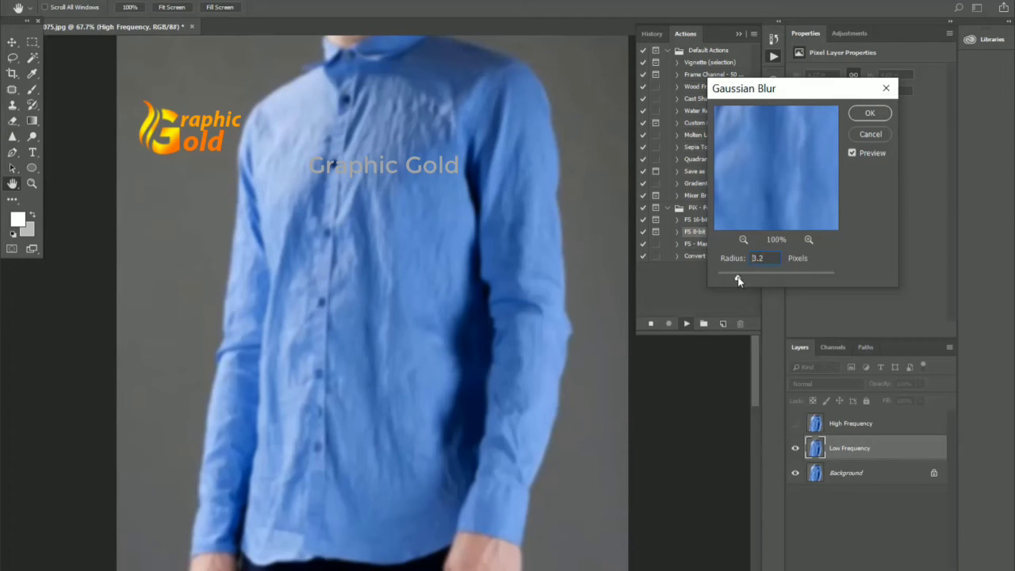
left_click_drag(736, 280, 734, 277)
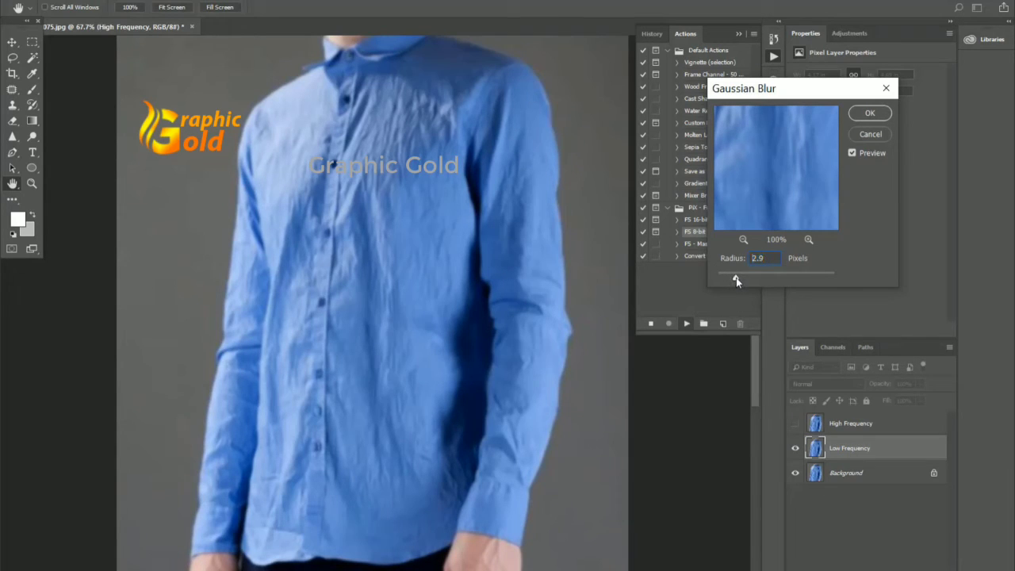
left_click_drag(735, 278, 733, 278)
left_click_drag(733, 277, 732, 277)
- Confirm the 2.4-pixel blur, expand the FS 8-bit - PiXimperfect group and select Low Frequency
left_click(870, 114)
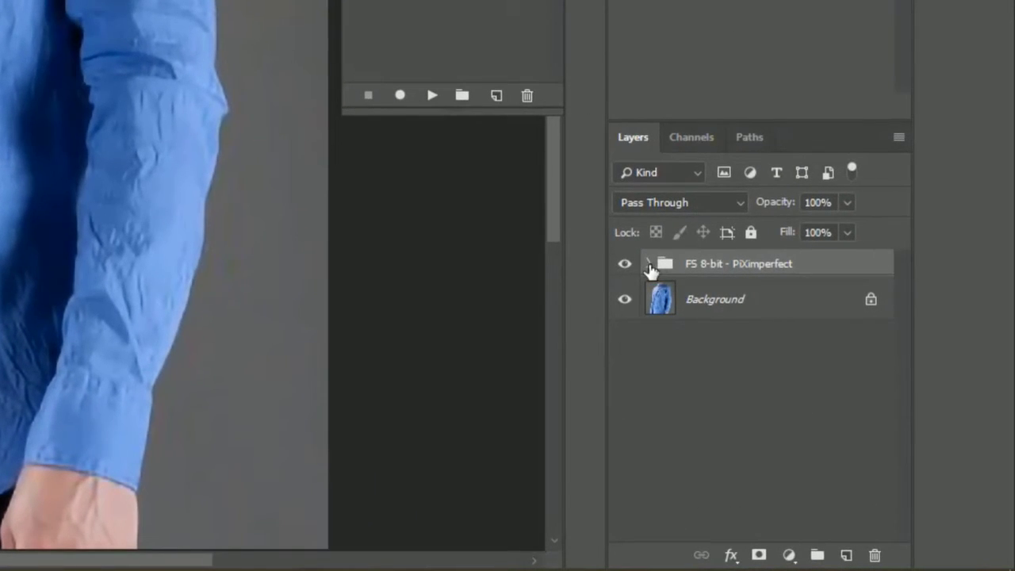
left_click(649, 264)
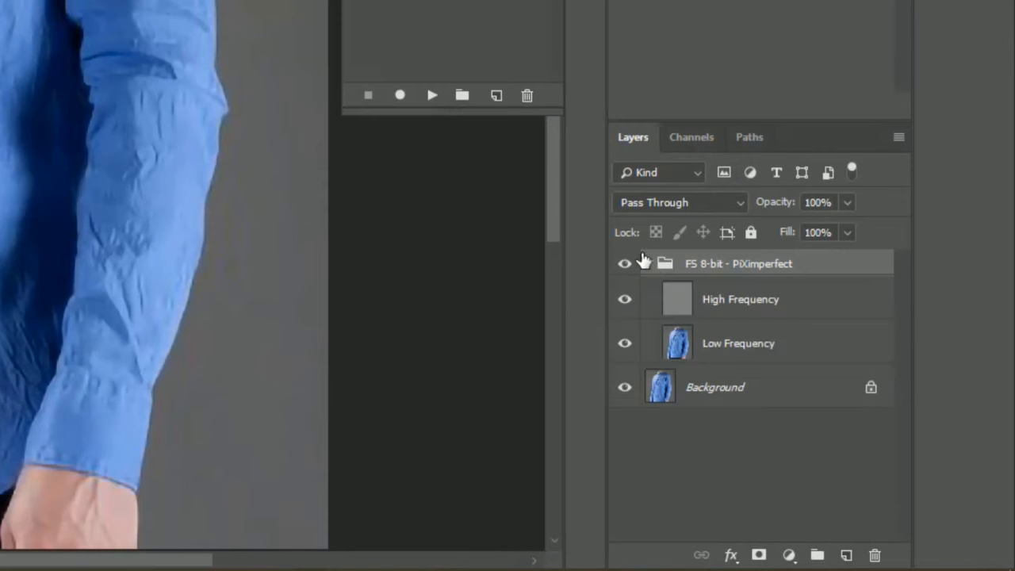
left_click(801, 357)
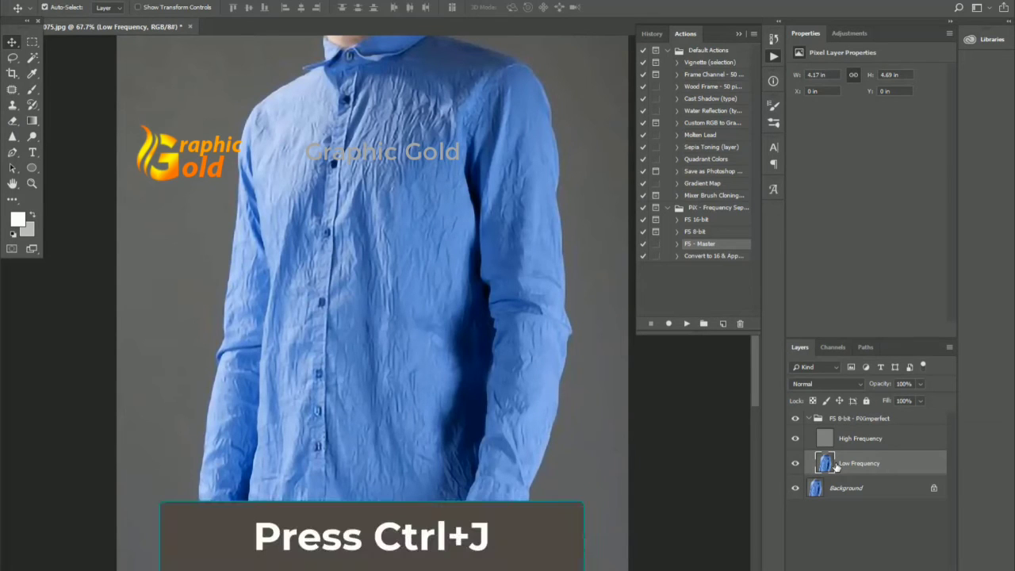
- Duplicate Low Frequency, set Lasso feather to 10 px and outline a lower-shirt wrinkle
key("ctrl+j")
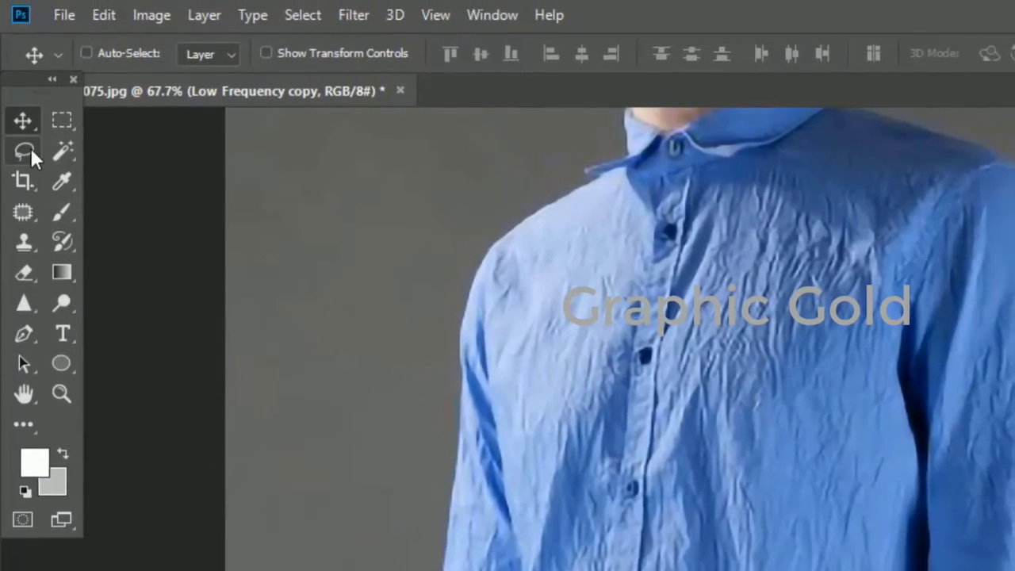
left_click(12, 57)
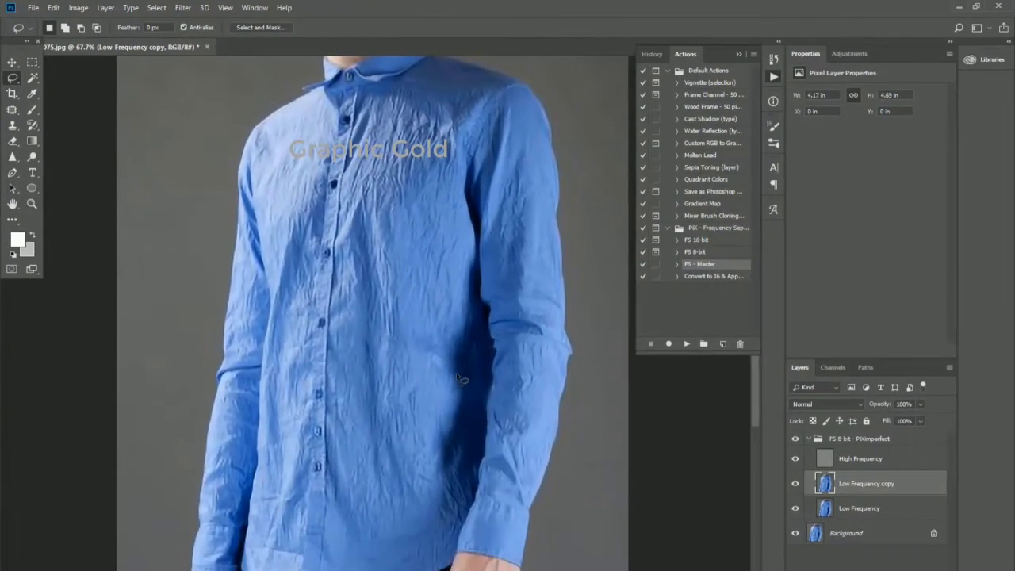
scroll(437, 355, "up", 3)
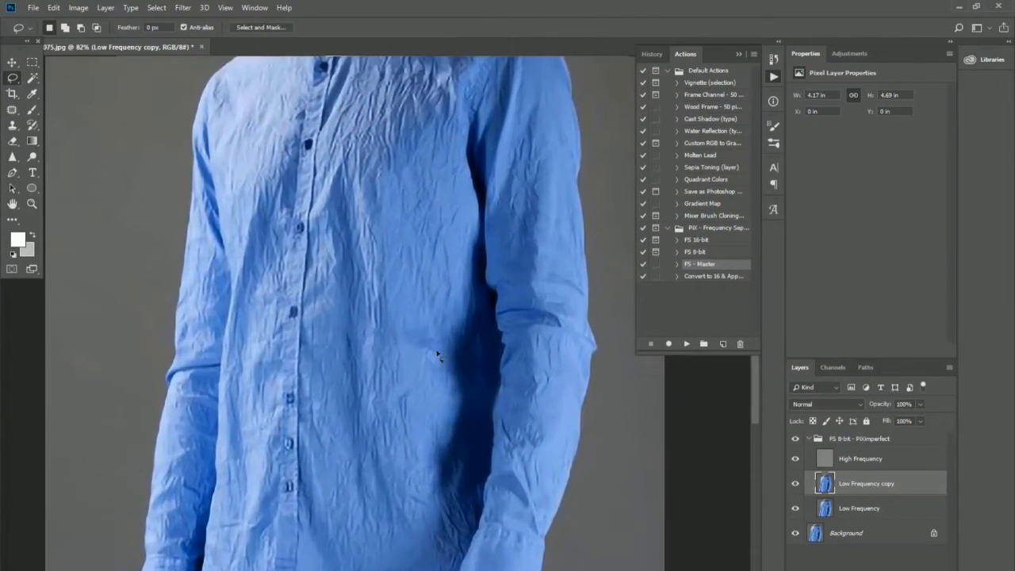
scroll(419, 408, "up", 2)
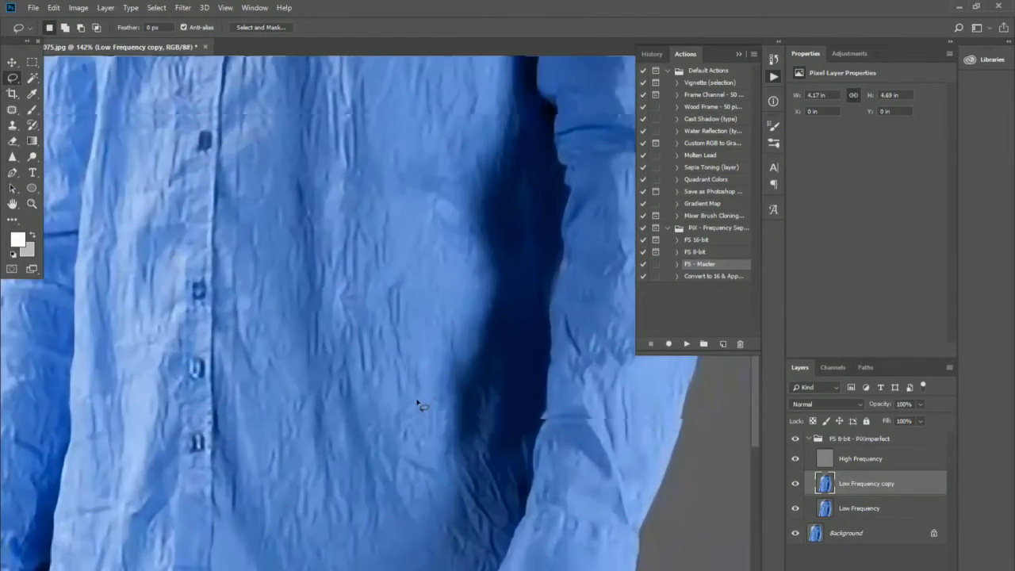
scroll(419, 401, "up", 1)
scroll(419, 401, "down", 2)
type("10")
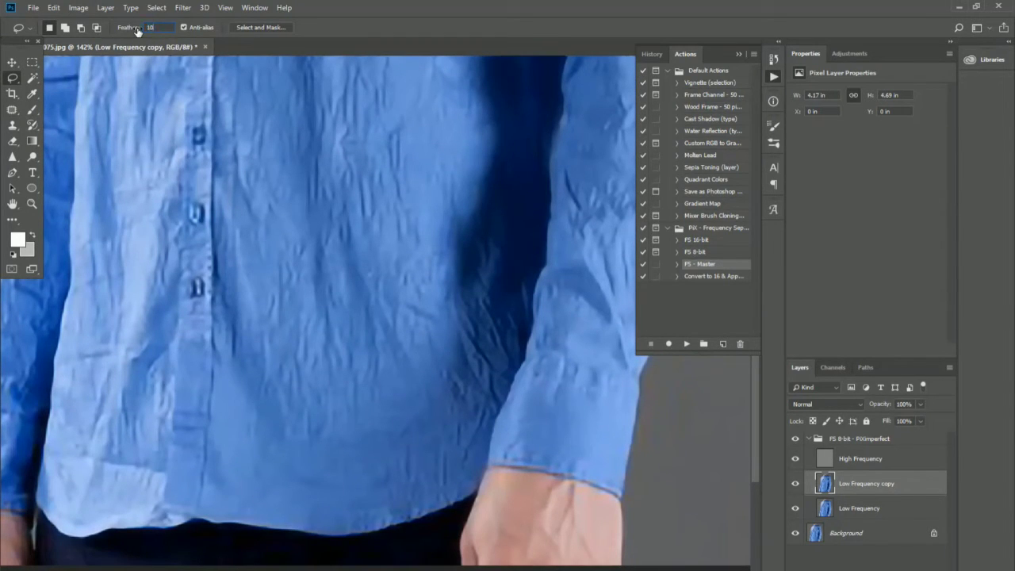
key("Return")
left_click_drag(292, 394, 284, 290)
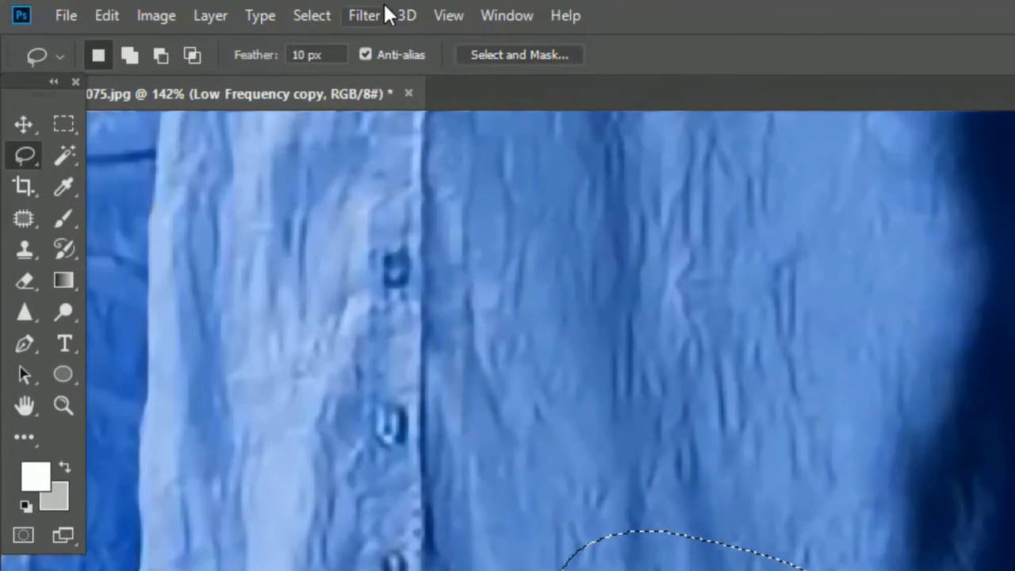
- Apply an 11.1-pixel Gaussian Blur to the lassoed patch on the Low Frequency copy
left_click(383, 8)
mouse_move(508, 404)
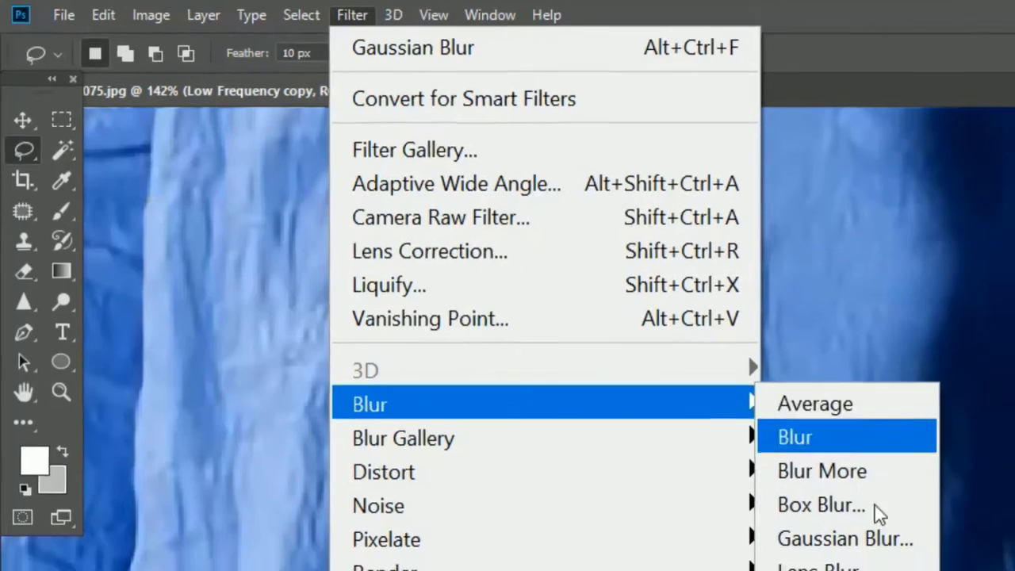
left_click(866, 538)
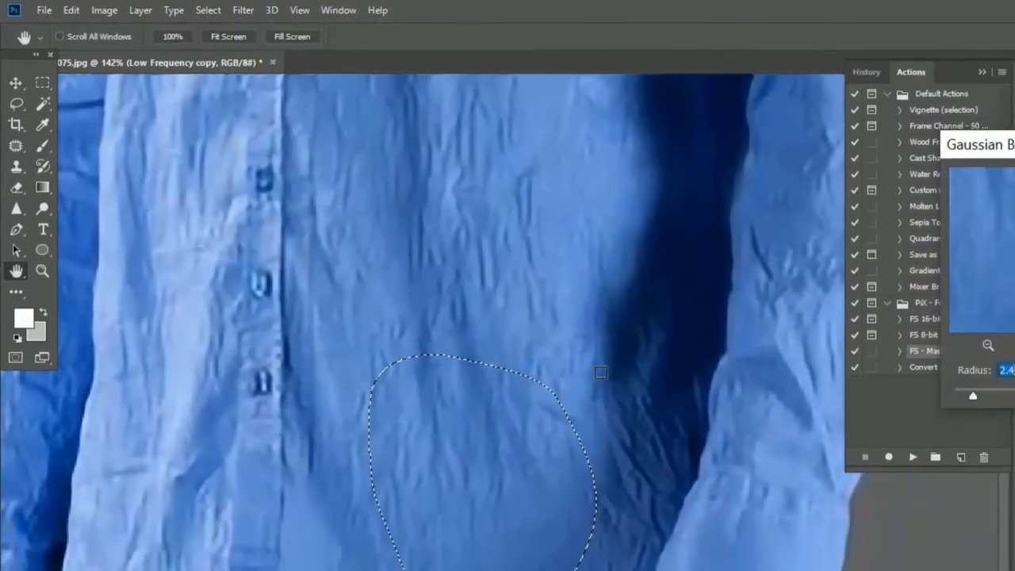
left_click_drag(973, 394, 751, 299)
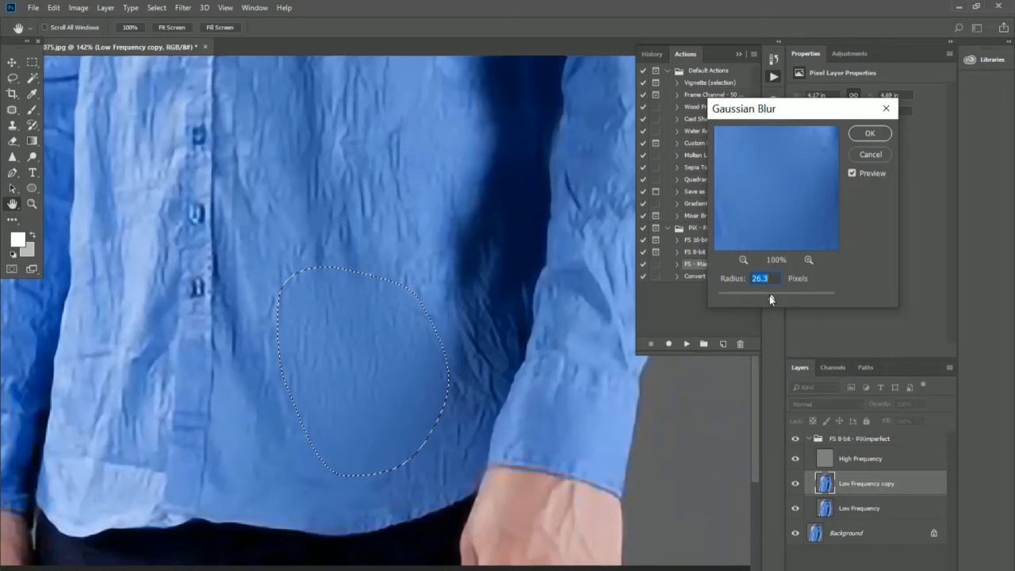
left_click_drag(769, 295, 764, 296)
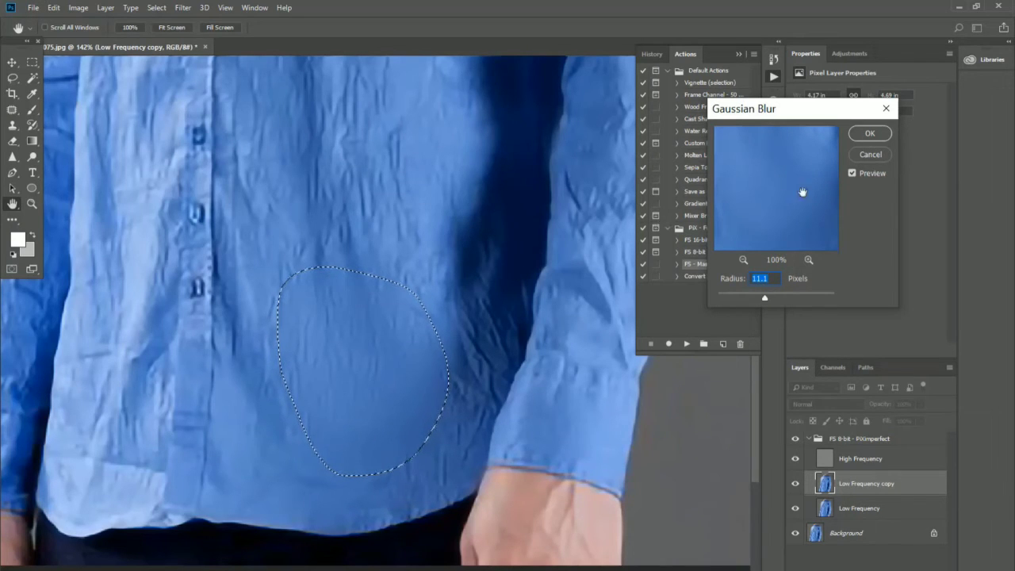
left_click(870, 134)
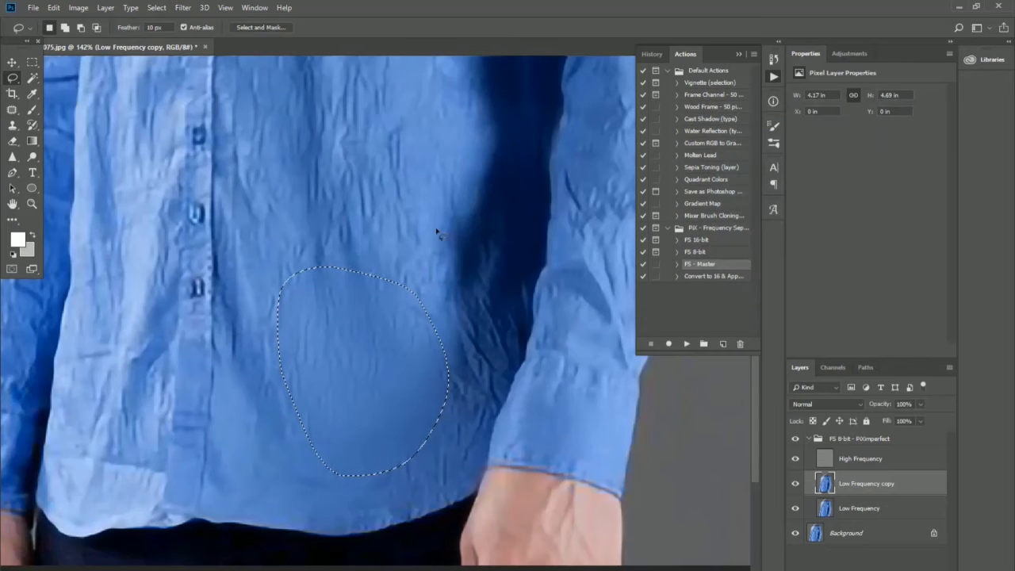
- Deselect and outline another wrinkled area in the middle of the shirt
key("ctrl+d")
scroll(437, 186, "down", 1)
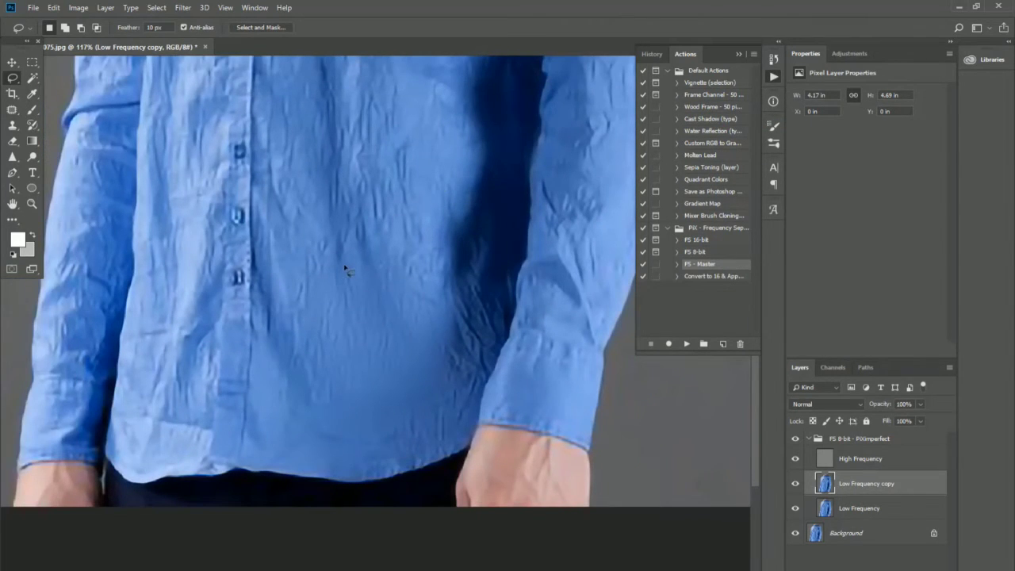
left_click_drag(344, 269, 345, 121)
left_click_drag(482, 230, 351, 265)
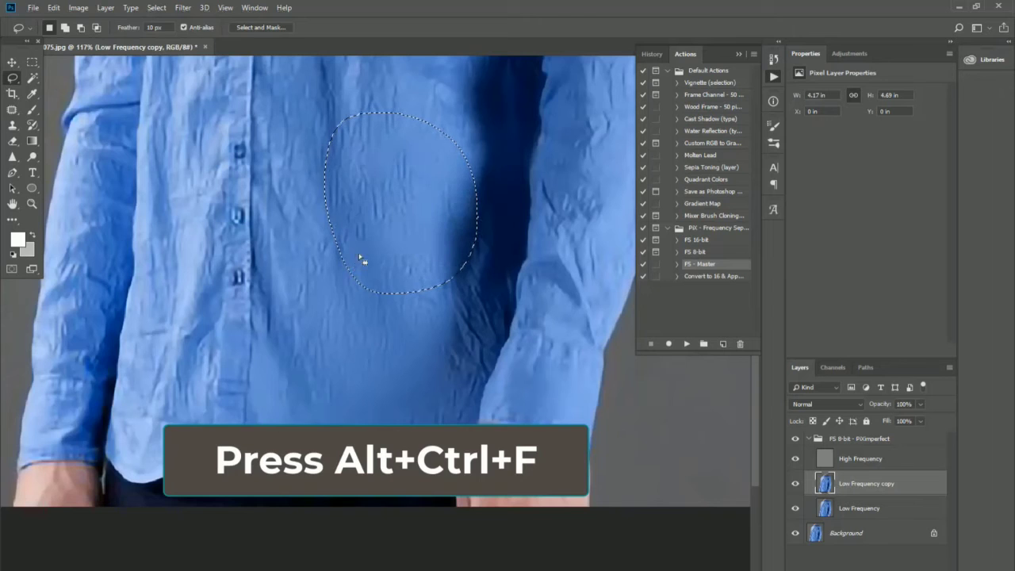
- Outline wrinkled patches on the upper chest and lower shirt, then clear the selection
scroll(362, 253, "down", 2)
scroll(363, 251, "down", 2)
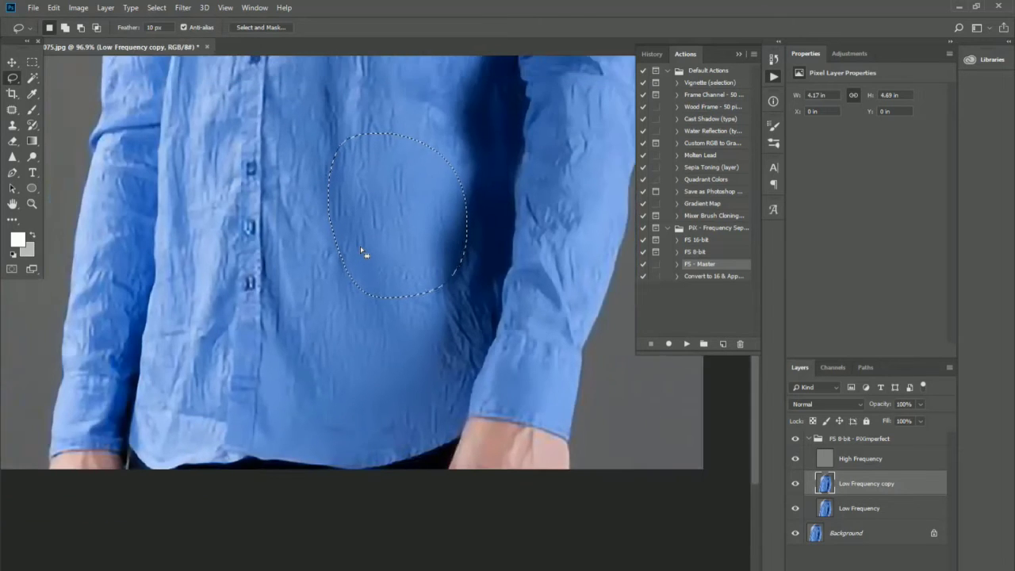
scroll(363, 250, "down", 2)
scroll(369, 252, "down", 2)
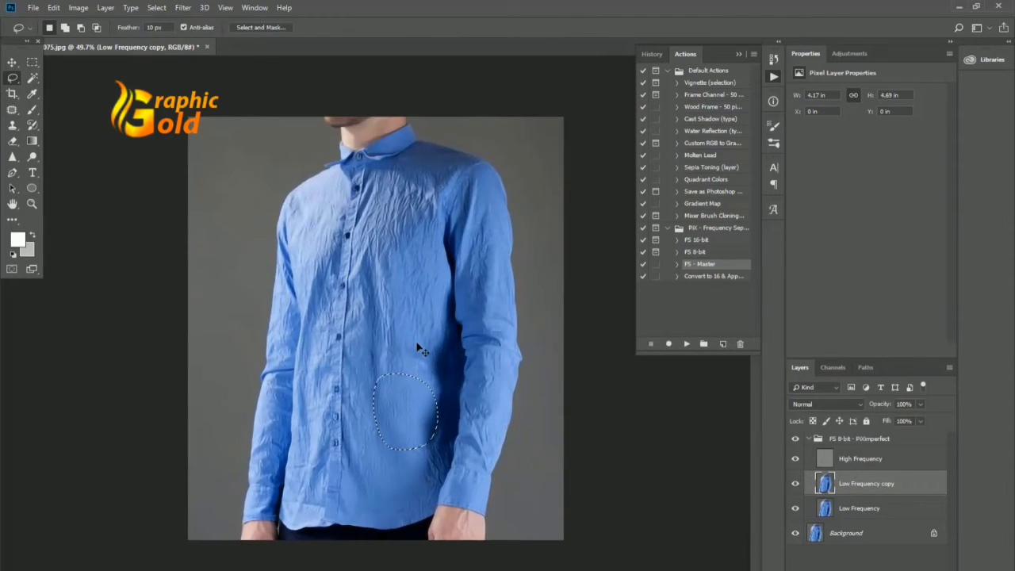
left_click_drag(384, 349, 385, 273)
left_click_drag(397, 339, 390, 245)
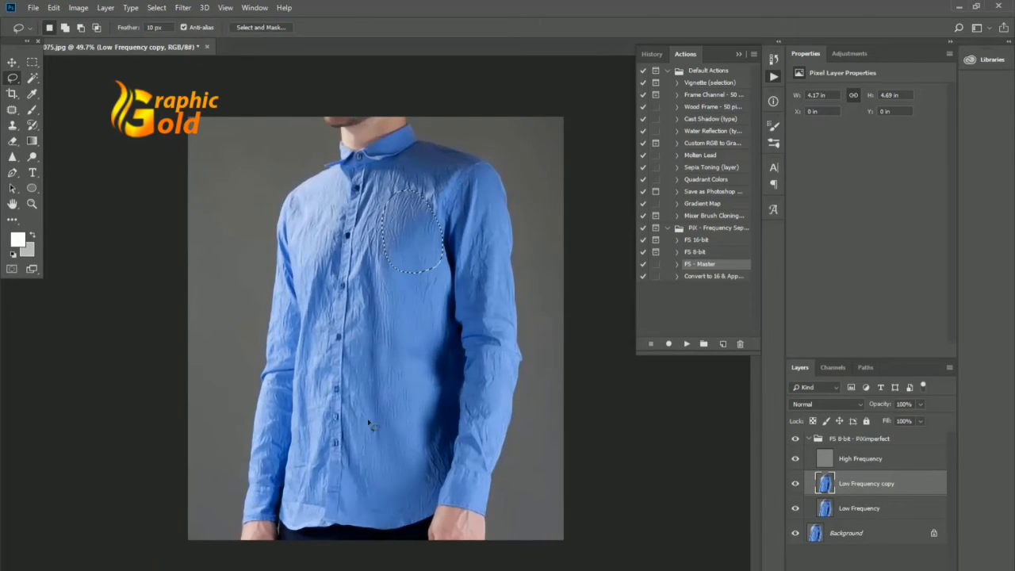
left_click_drag(369, 313, 376, 429)
left_click_drag(377, 321, 376, 326)
left_click(376, 325)
- Lasso the wrinkled upper chest, the strip along the shirt's right side and a chest oval
scroll(377, 327, "up", 2, "alt")
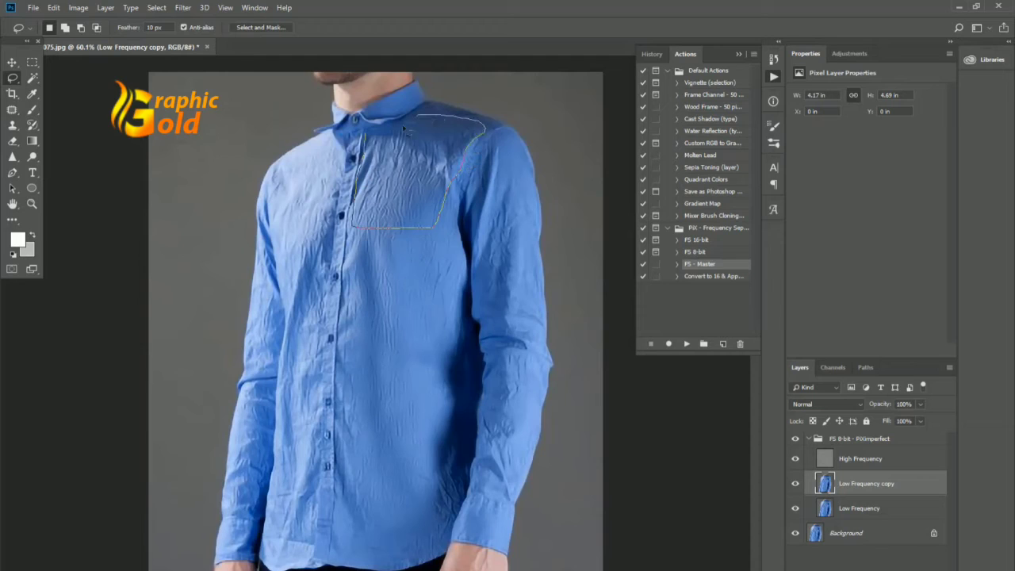
left_click_drag(404, 130, 400, 130)
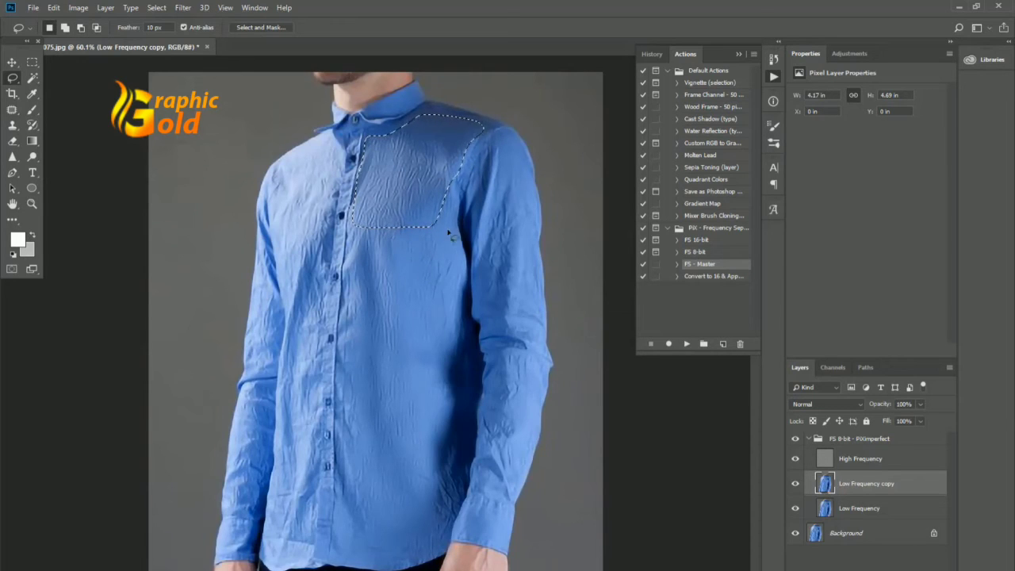
left_click_drag(459, 239, 460, 516)
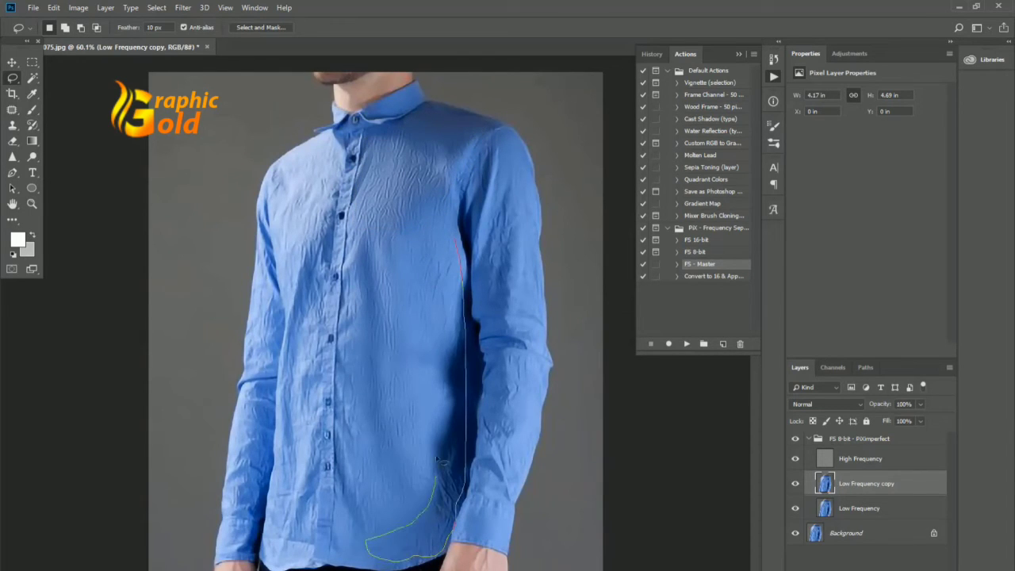
left_click_drag(414, 560, 452, 268)
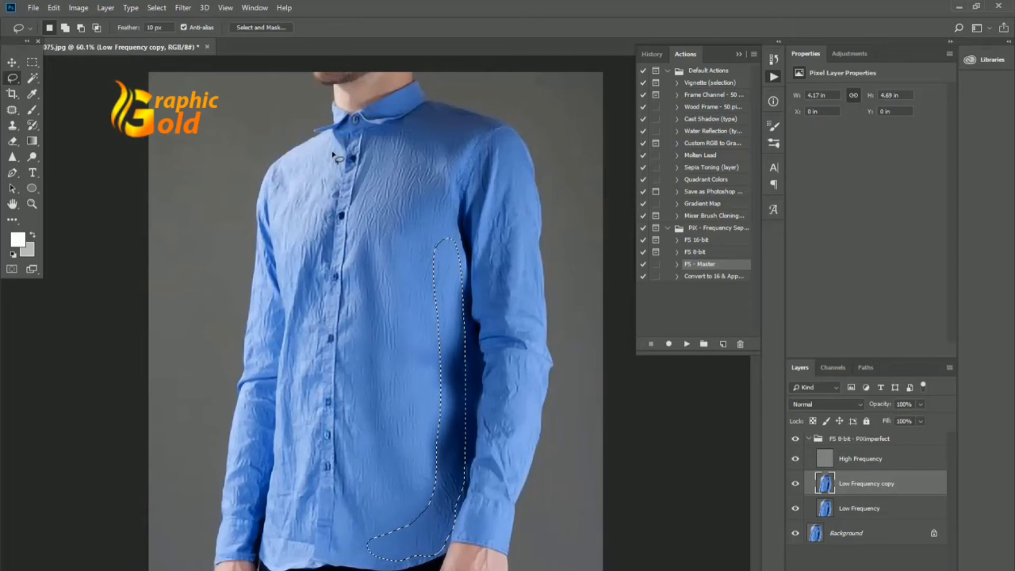
left_click_drag(329, 150, 333, 156)
left_click_drag(286, 208, 281, 218)
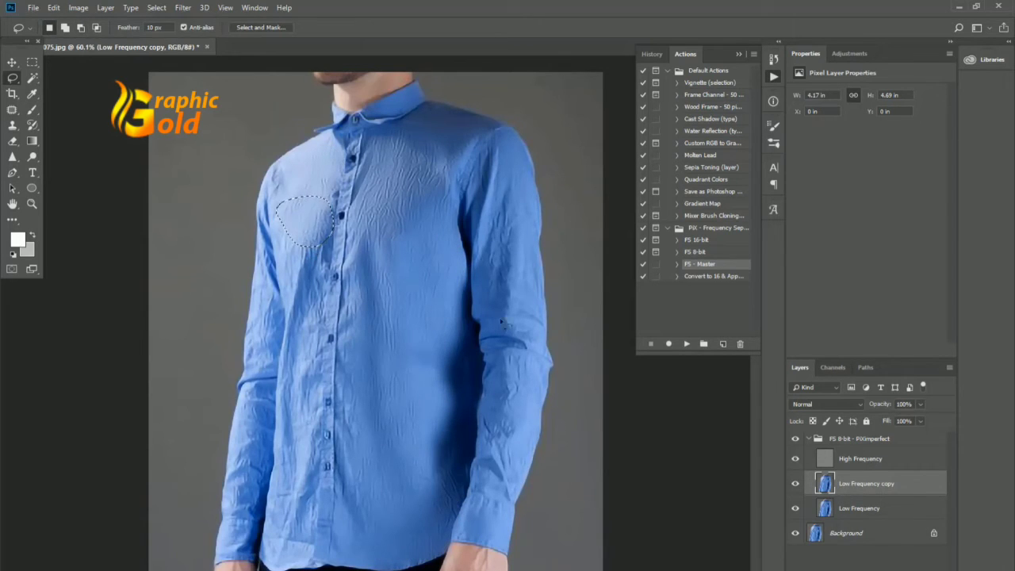
- Select the wrinkled areas beside the button strip on the chest
scroll(315, 211, "up", 2)
scroll(316, 211, "down", 2)
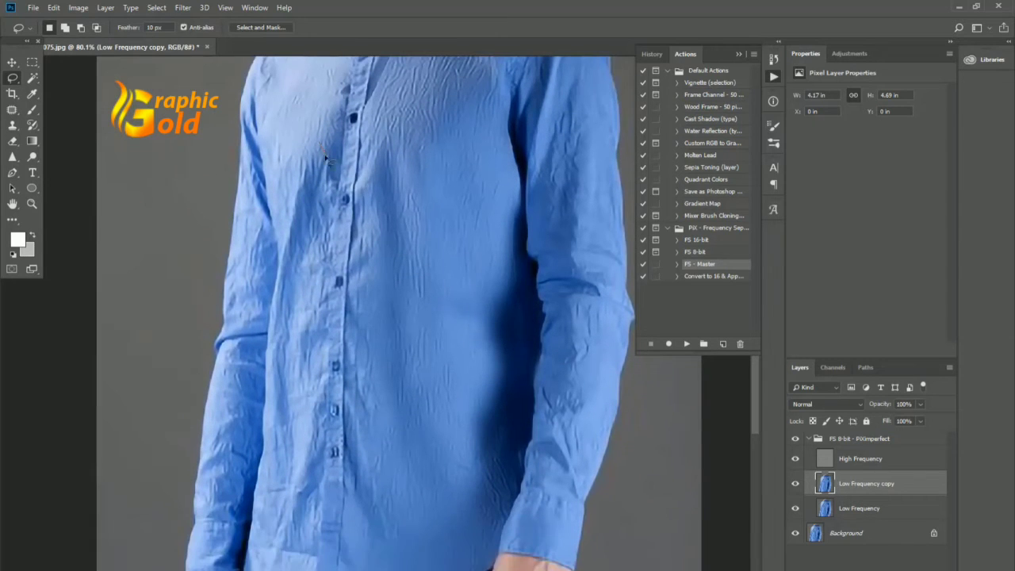
left_click_drag(315, 276, 319, 146)
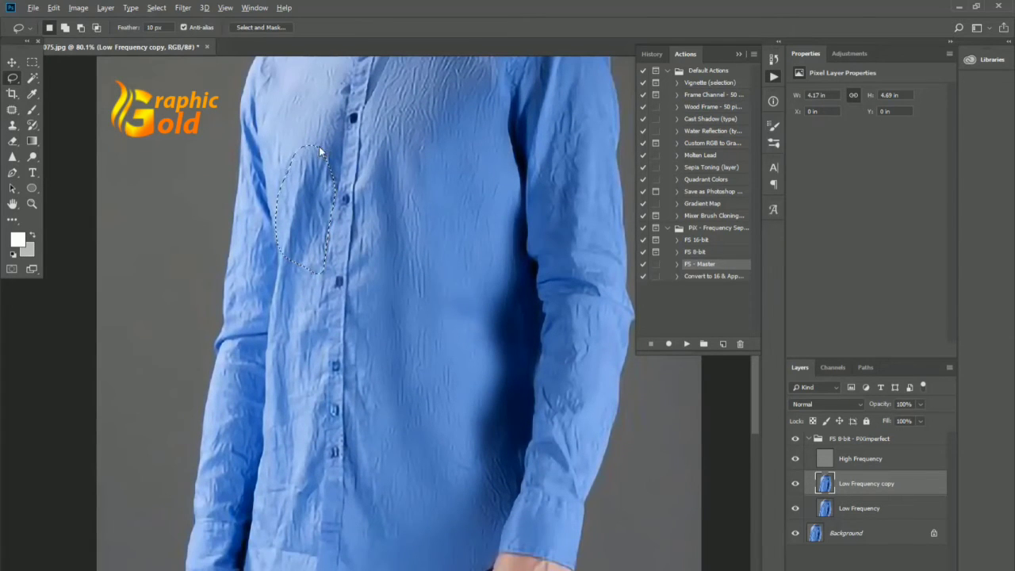
mouse_move(281, 272)
left_mouse_down()
mouse_move(324, 394)
mouse_move(284, 278)
left_mouse_up()
left_click(284, 278)
left_click_drag(333, 164, 333, 165)
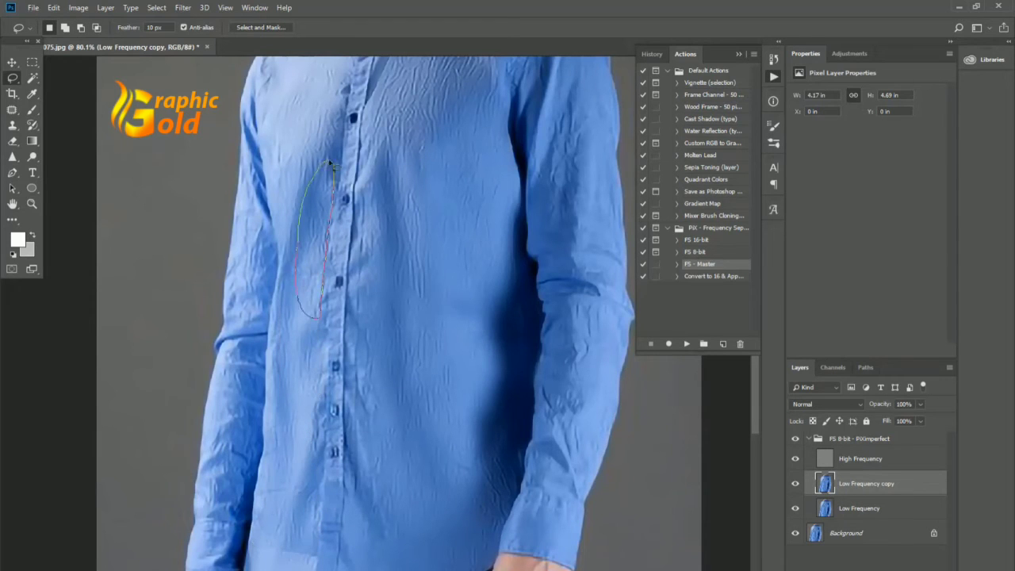
scroll(341, 278, "down", 1)
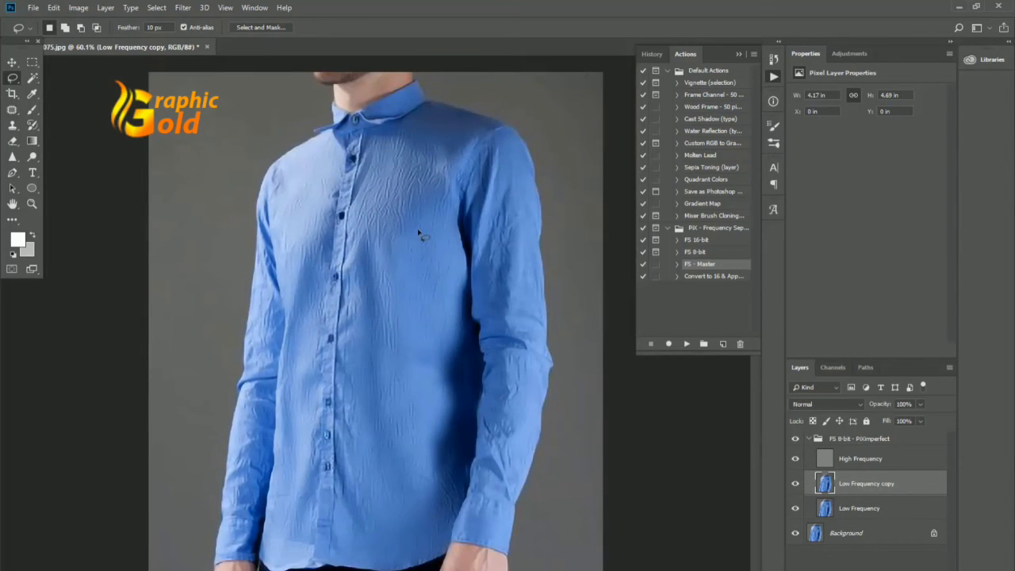
scroll(419, 233, "down", 1)
- Select and smooth wrinkled patches on the upper and lower sleeves
left_click_drag(502, 228, 494, 211)
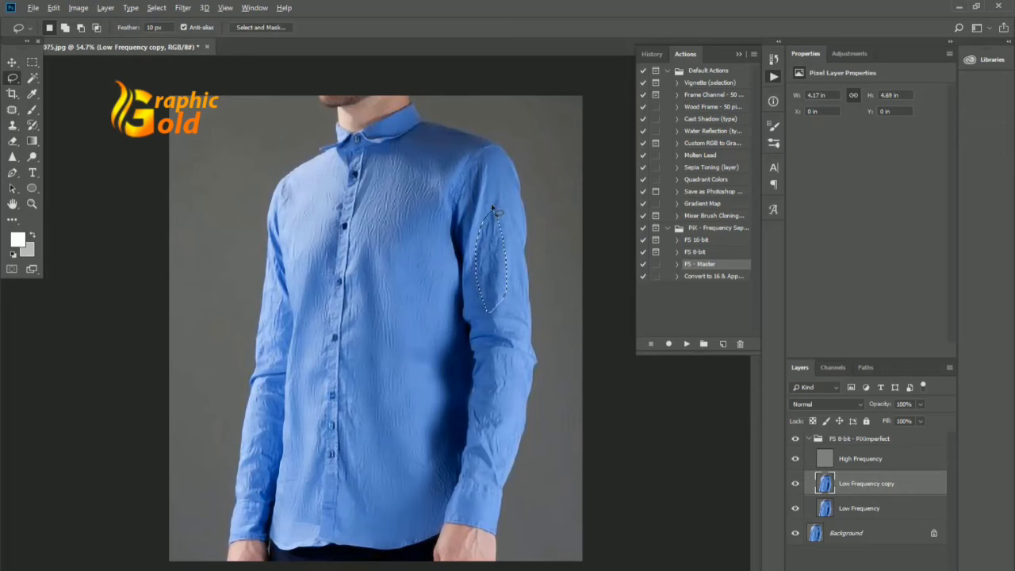
left_click_drag(482, 160, 465, 206)
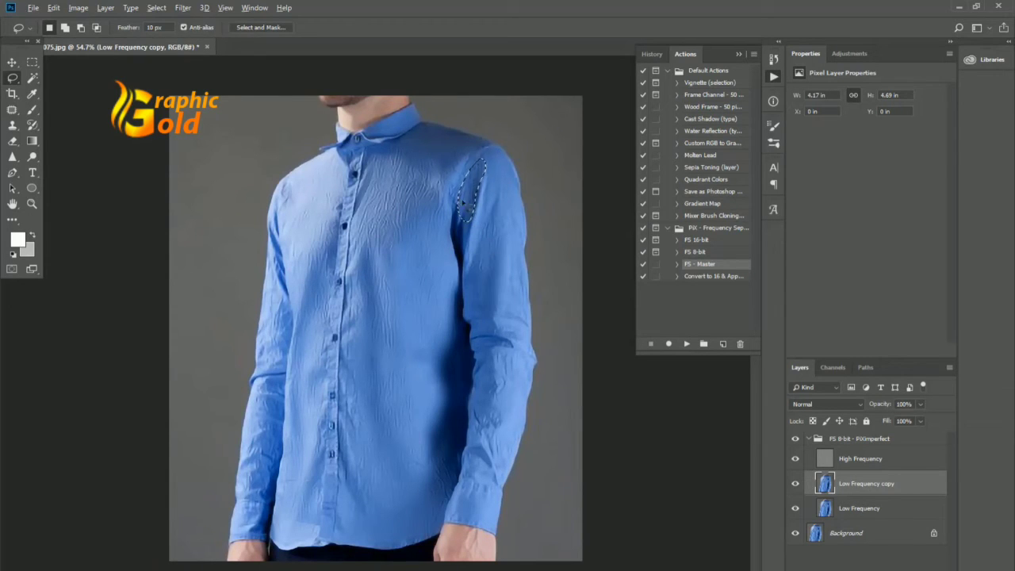
left_click_drag(508, 353, 492, 350)
left_click_drag(512, 225, 528, 284)
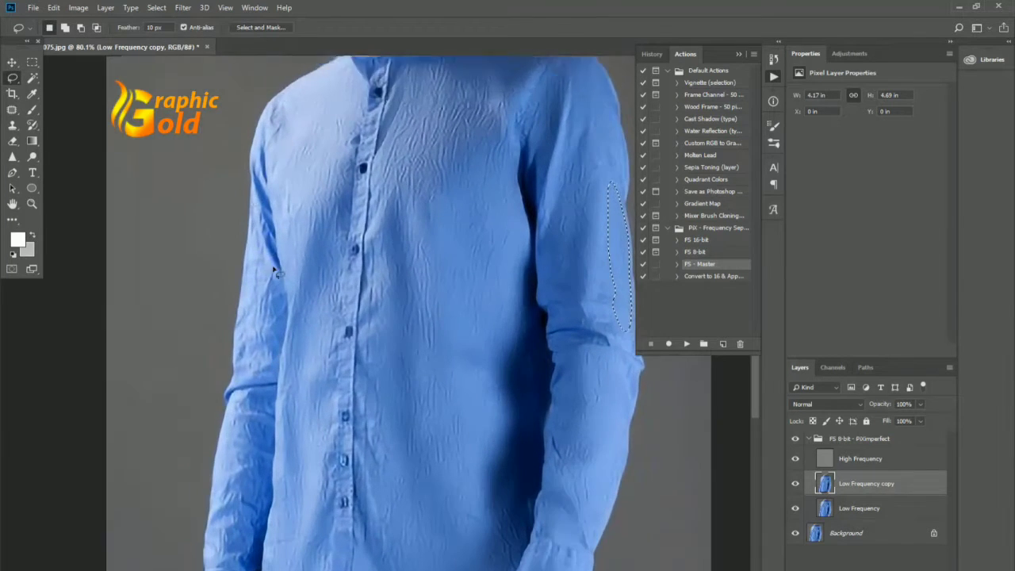
scroll(336, 270, "up", 2)
scroll(261, 117, "down", 1)
left_click_drag(261, 118, 286, 290)
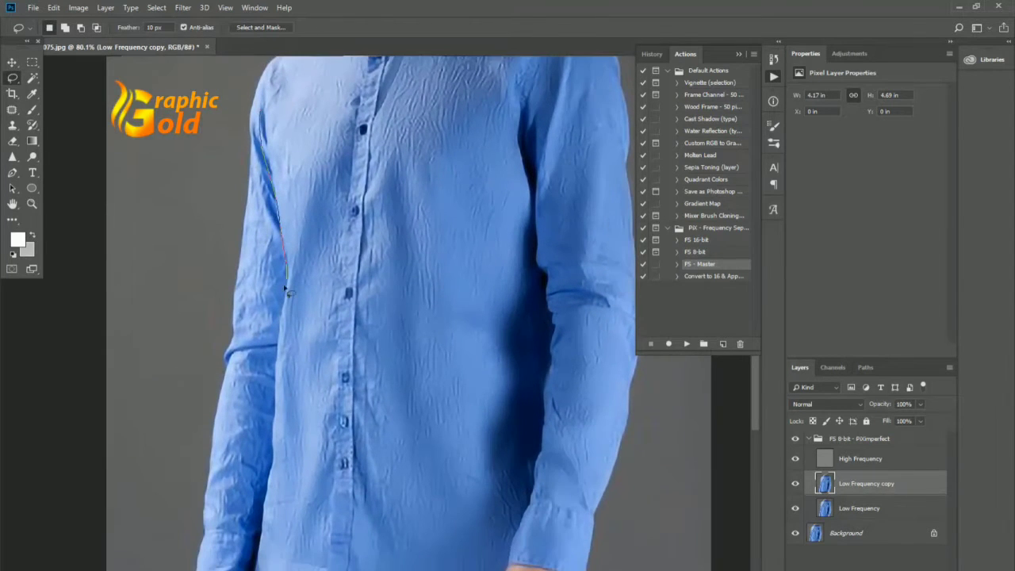
mouse_move(237, 327)
left_mouse_down()
mouse_move(269, 412)
mouse_move(274, 354)
left_mouse_up()
scroll(389, 335, "down", 1)
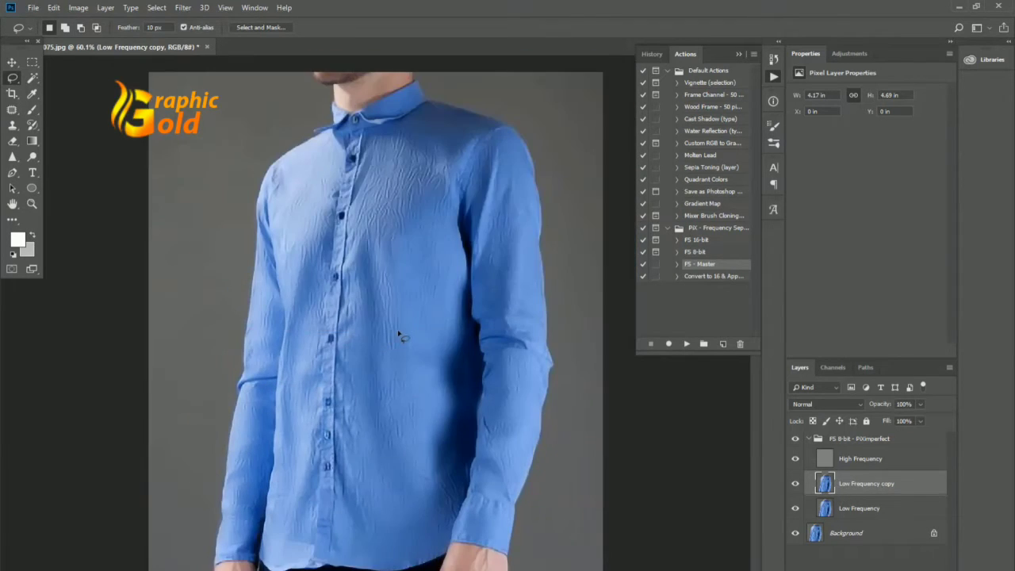
scroll(399, 333, "down", 1)
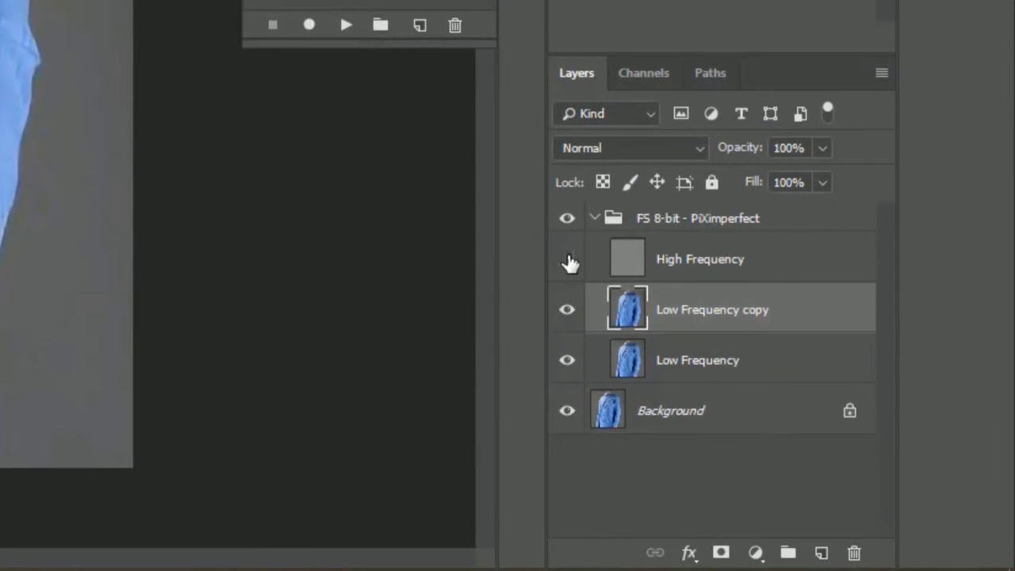
- Hide High Frequency and zoom to inspect the smoothed low-frequency shirt tones
left_click(567, 260)
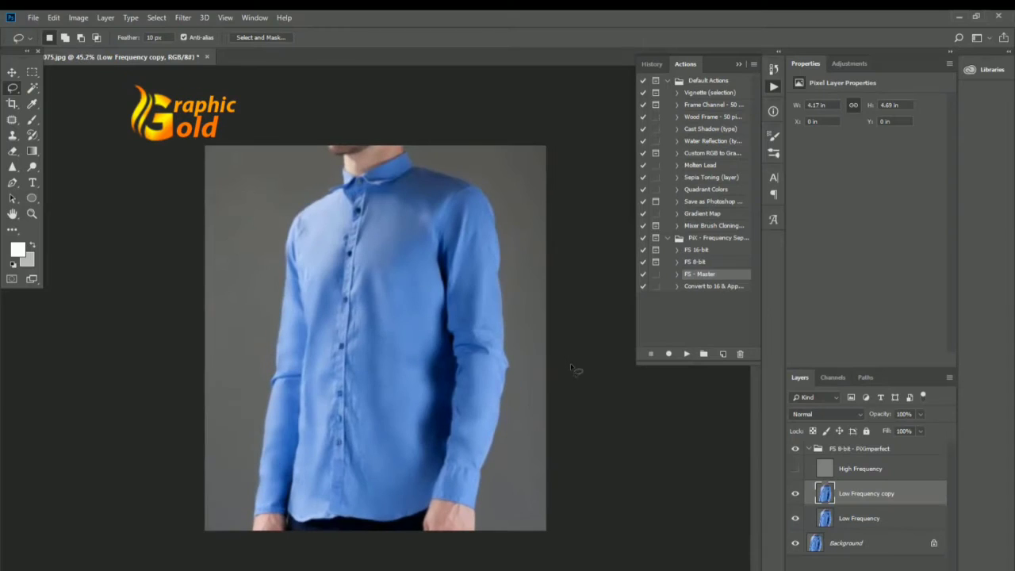
scroll(573, 371, "down", 1)
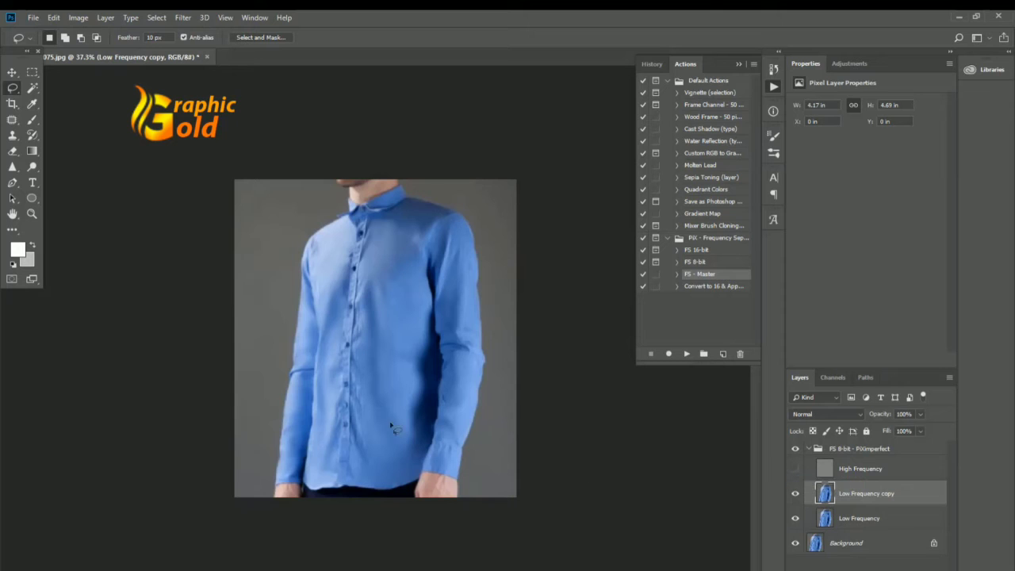
scroll(366, 363, "up", 7)
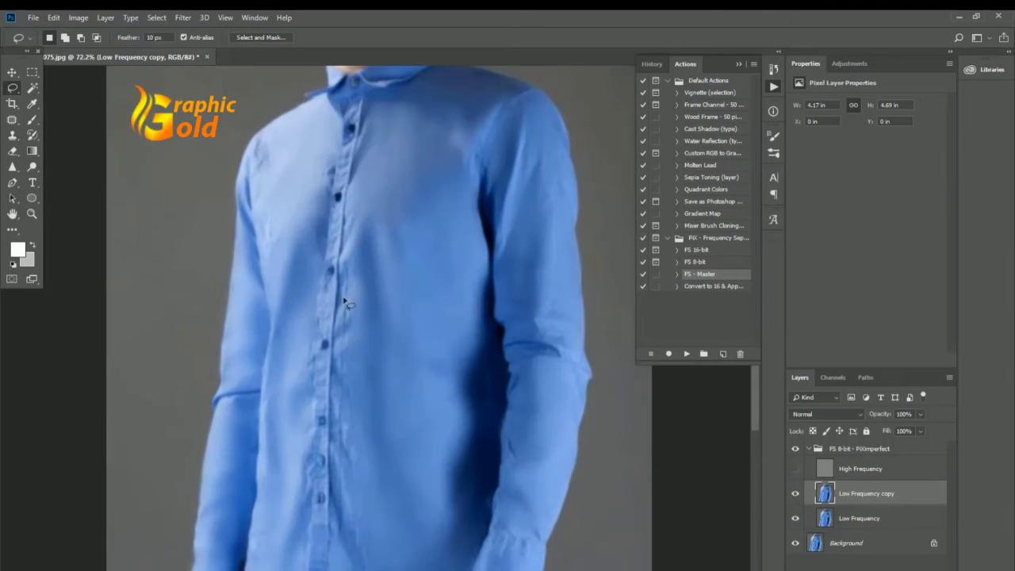
scroll(359, 397, "down", 2)
scroll(360, 397, "down", 1)
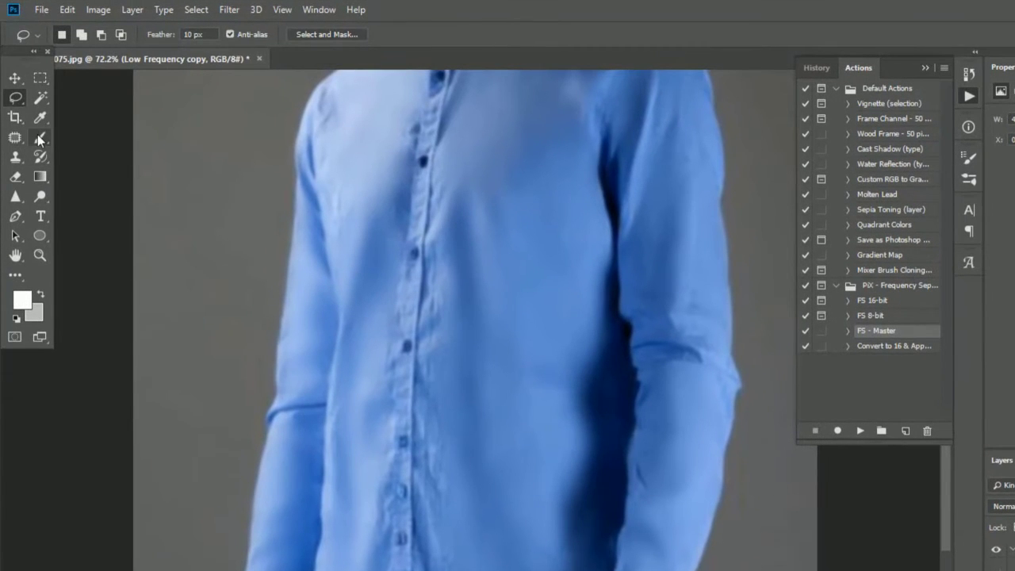
- Switch to the Mixer Brush, sample the shirt's blue, and set Flow to 51%
left_click(37, 135)
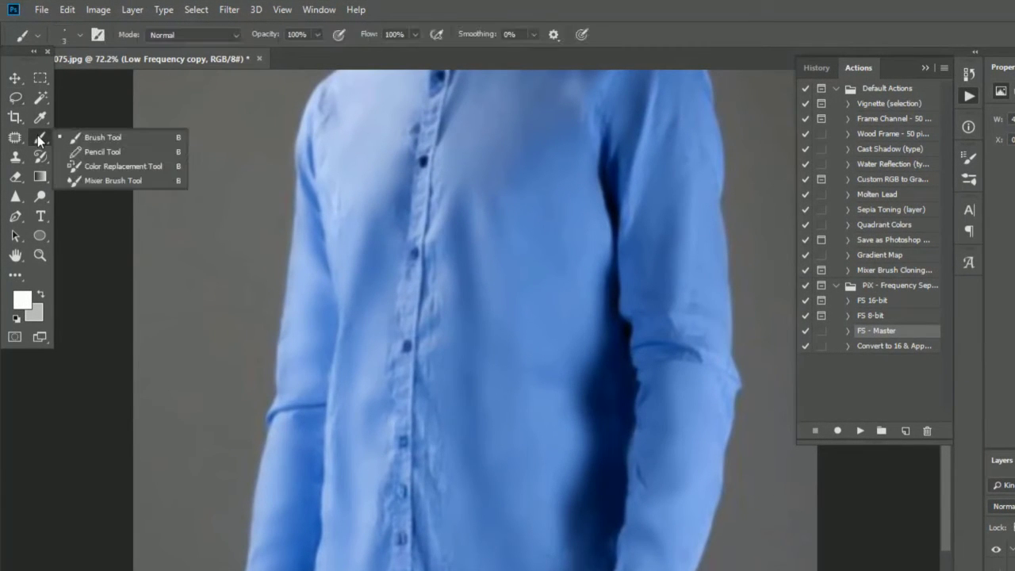
left_click(121, 180)
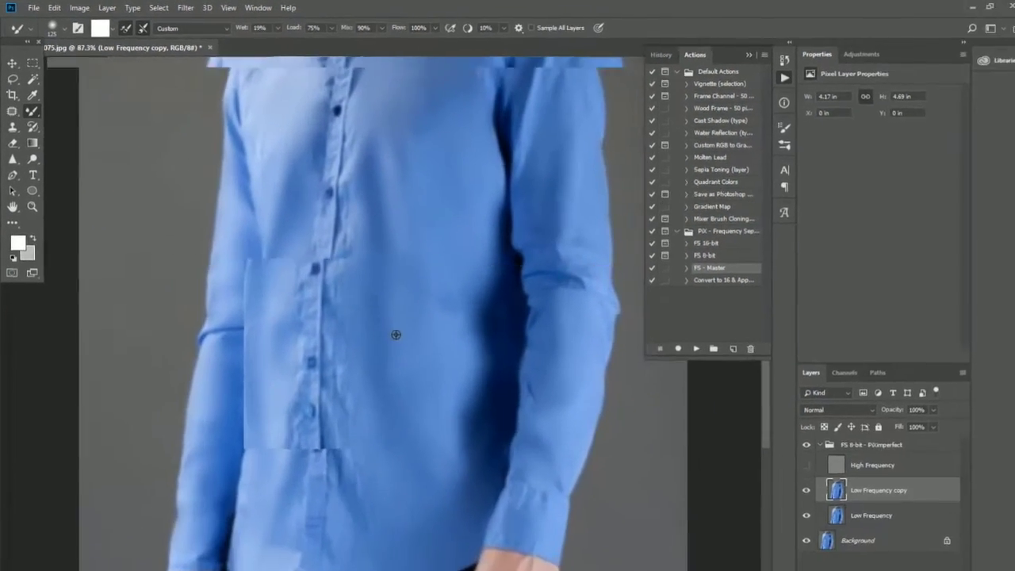
left_click(365, 337, "alt")
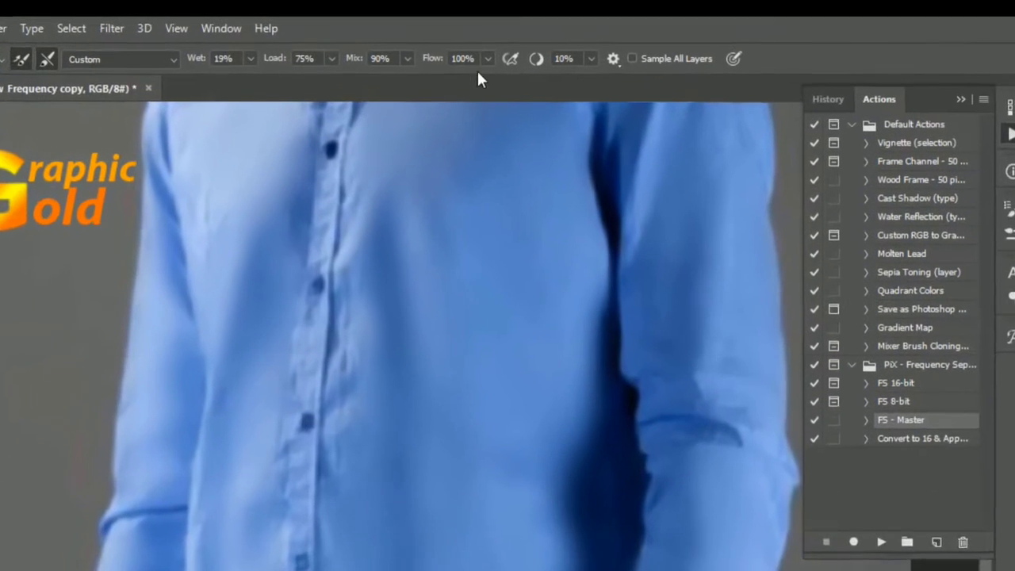
left_click(487, 63)
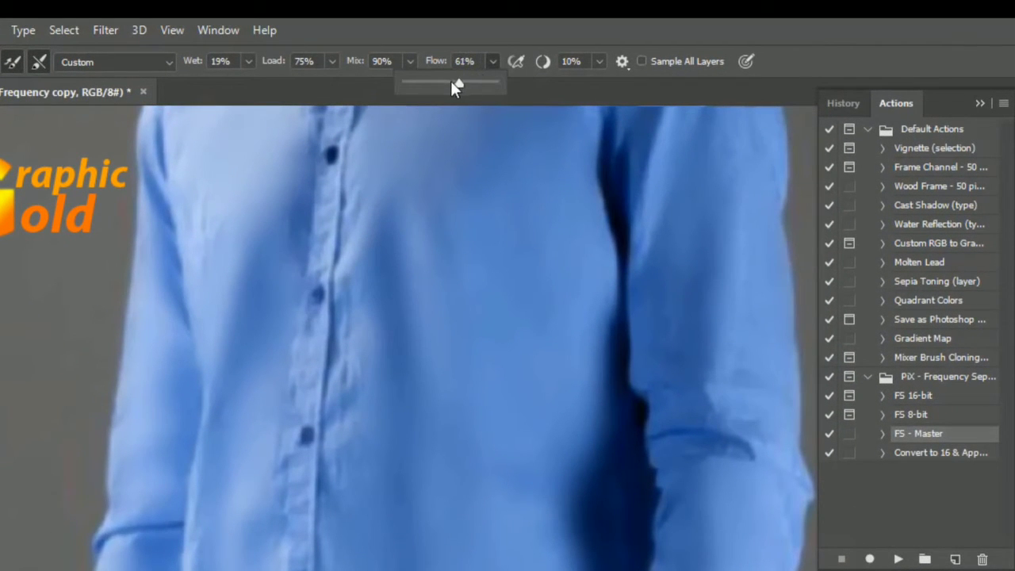
left_click(401, 520)
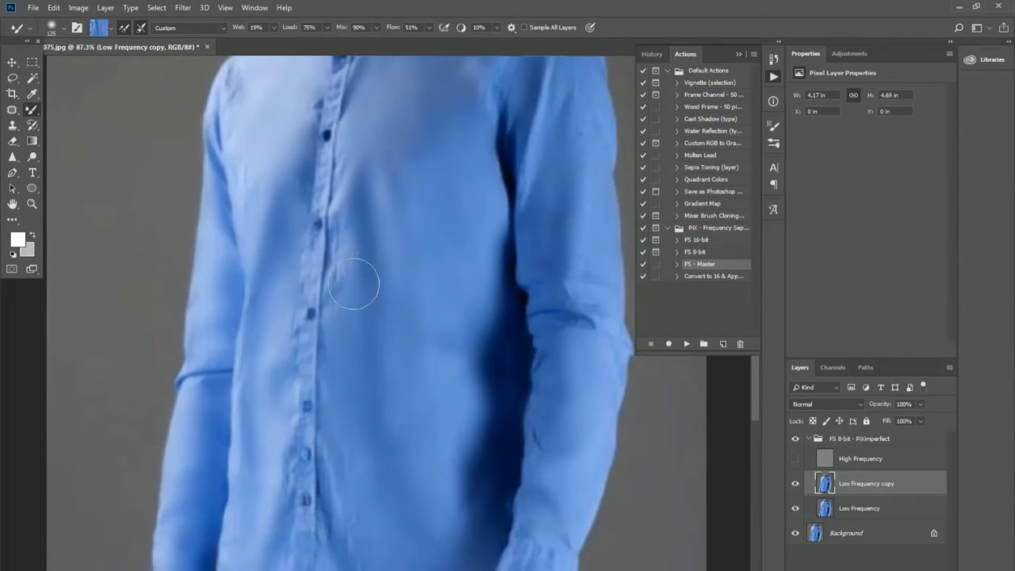
- Blend away the wrinkles down the shirt placket with Mixer Brush strokes
mouse_move(353, 339)
left_mouse_down()
mouse_move(340, 322)
mouse_move(344, 261)
mouse_move(400, 211)
left_mouse_up()
scroll(373, 246, "down", 3)
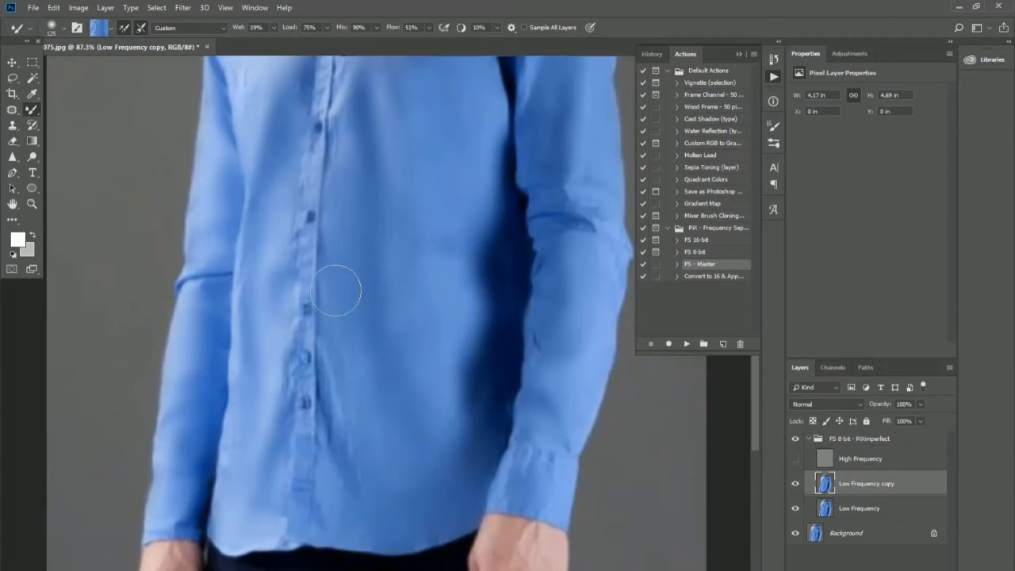
scroll(336, 285, "down", 2)
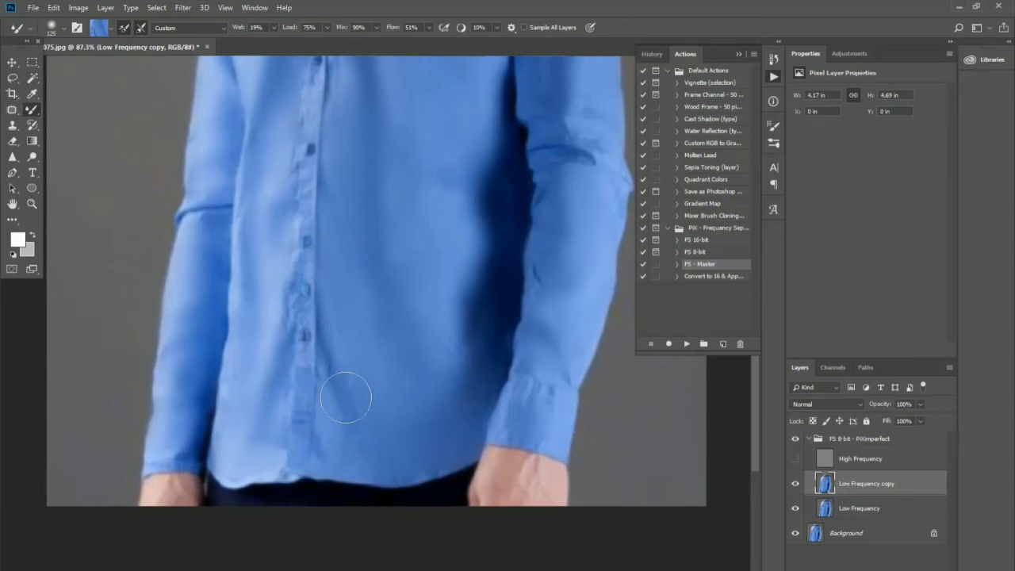
mouse_move(341, 298)
left_mouse_down()
mouse_move(370, 444)
mouse_move(333, 451)
left_mouse_up()
- Smooth the fabric near the shirt hem, then make the blending brush smaller
mouse_move(393, 462)
left_mouse_down()
mouse_move(408, 460)
mouse_move(431, 405)
left_mouse_up()
scroll(408, 460, "up", 3)
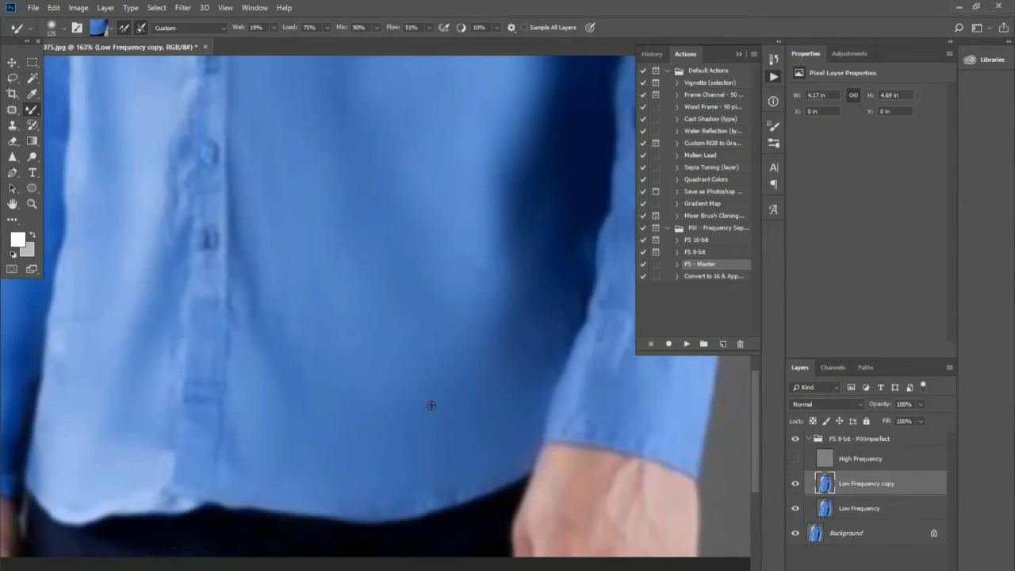
mouse_move(452, 453)
left_mouse_down()
mouse_move(408, 447)
mouse_move(277, 260)
left_mouse_up()
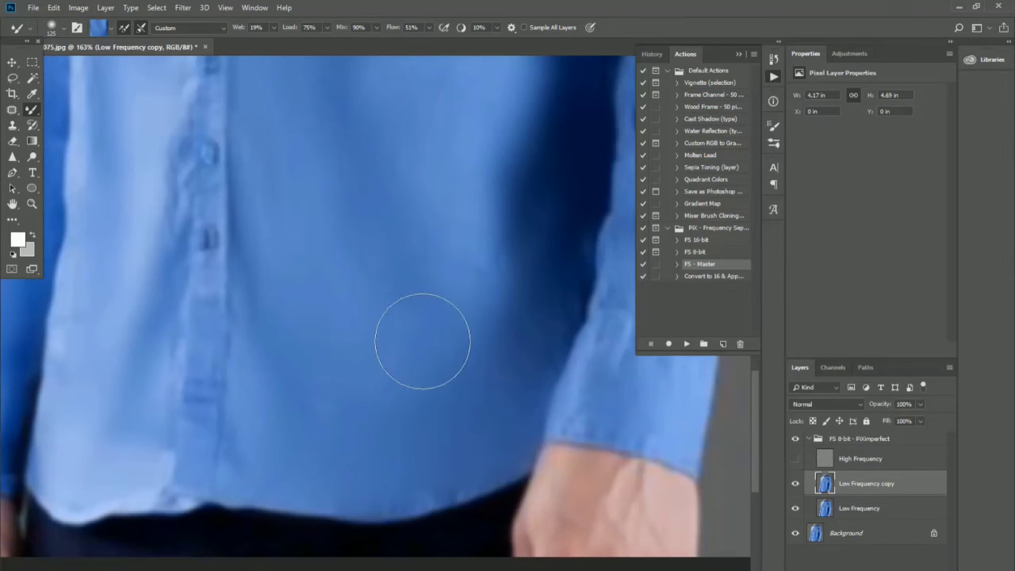
scroll(421, 340, "up", 2)
scroll(437, 370, "down", 1)
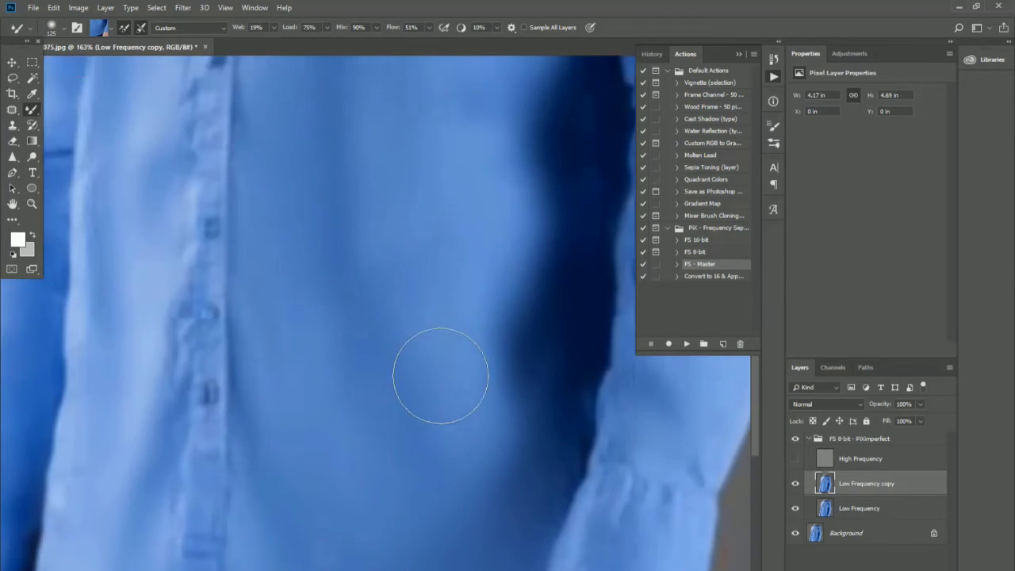
scroll(451, 347, "down", 1)
scroll(451, 349, "down", 1)
scroll(456, 318, "up", 1)
scroll(474, 322, "up", 3)
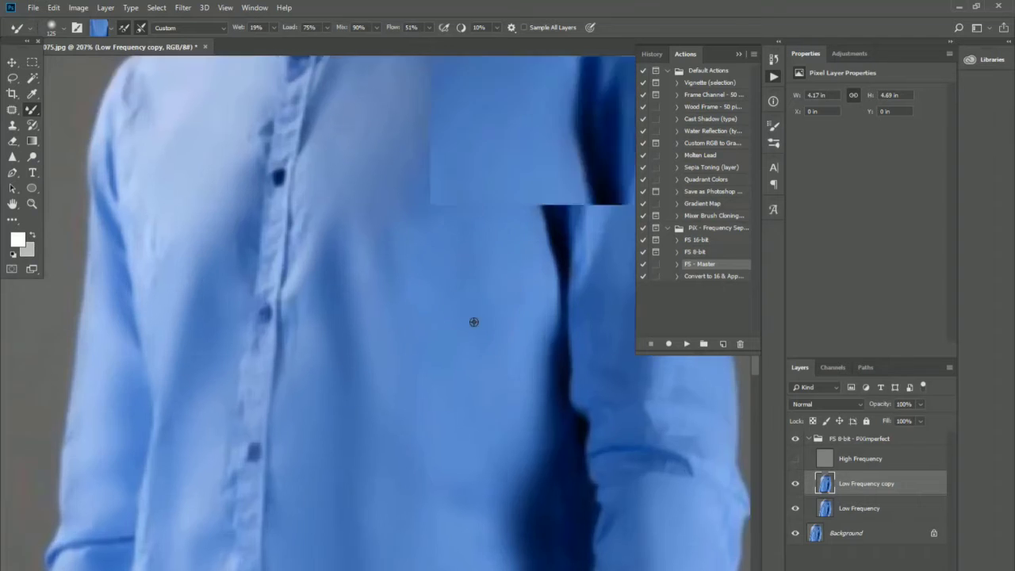
scroll(464, 261, "up", 3)
scroll(491, 249, "down", 1)
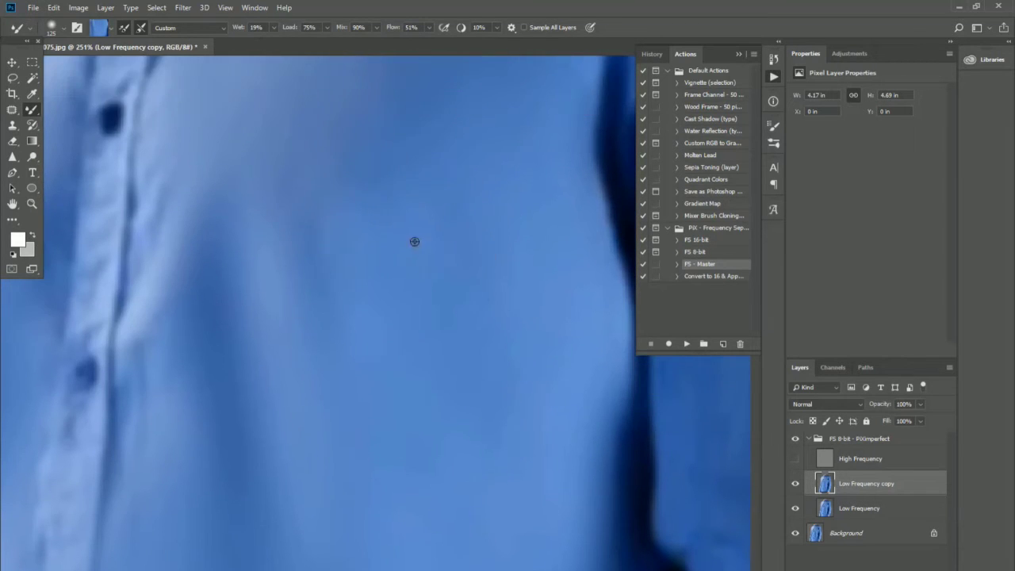
scroll(254, 207, "up", 1)
key("bracketleft")
key("bracketleft")
key("bracketleft")
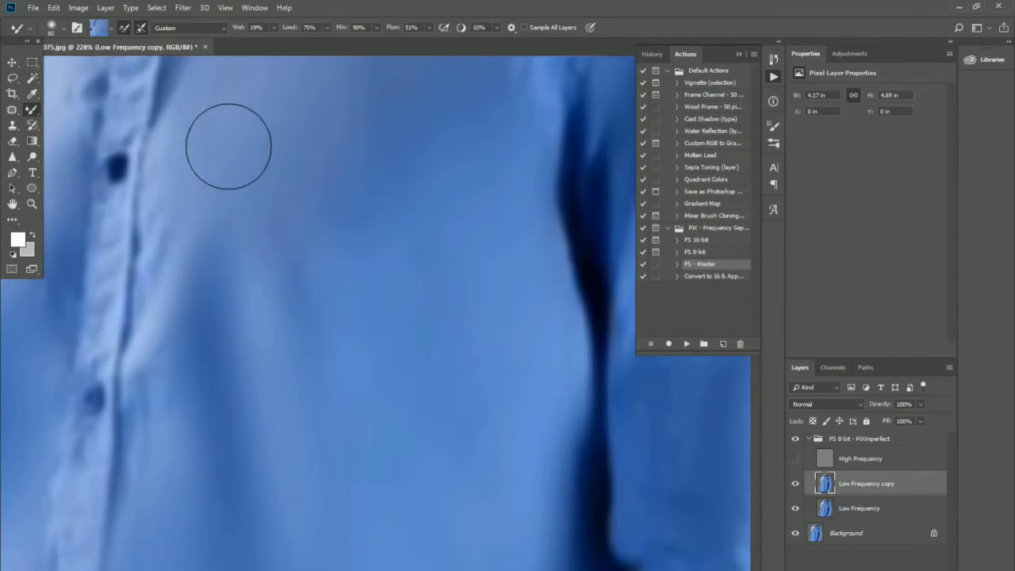
scroll(202, 202, "down", 1)
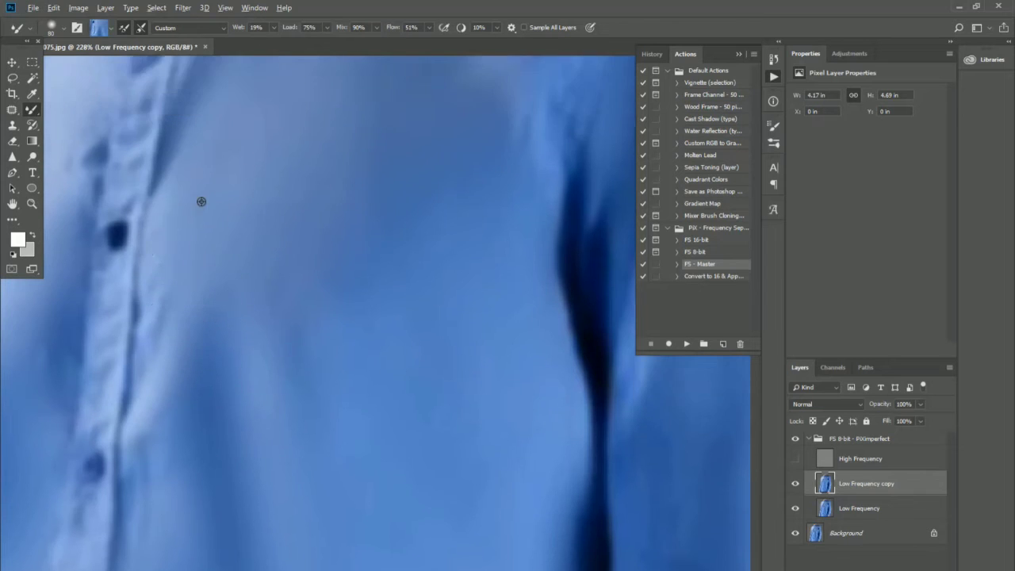
scroll(358, 193, "down", 2)
scroll(263, 185, "down", 1)
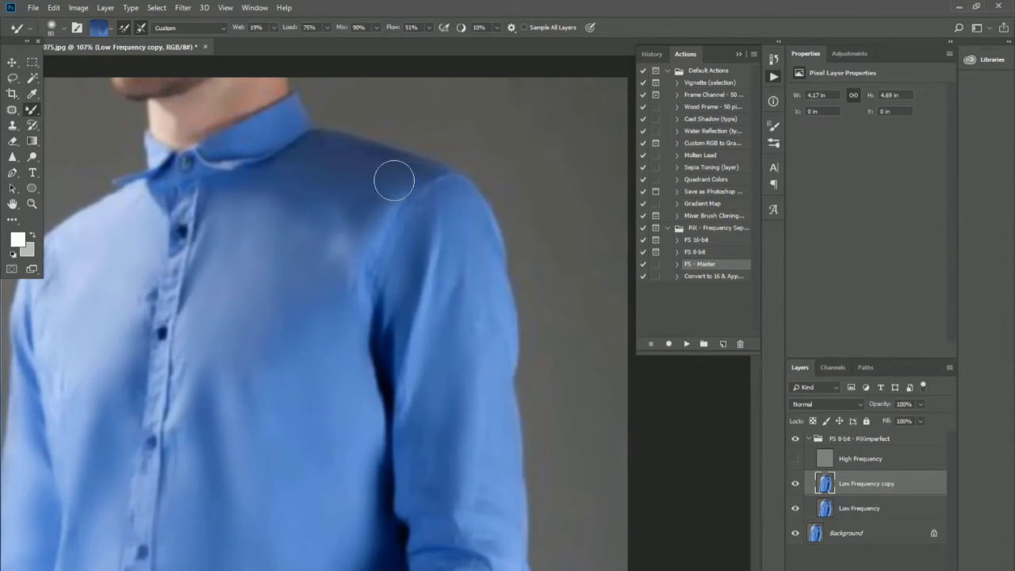
- Sample a lighter blue shirt tone, shrink the brush, and undo a smeared sleeve stroke
left_click(341, 303, "alt")
key("bracketleft")
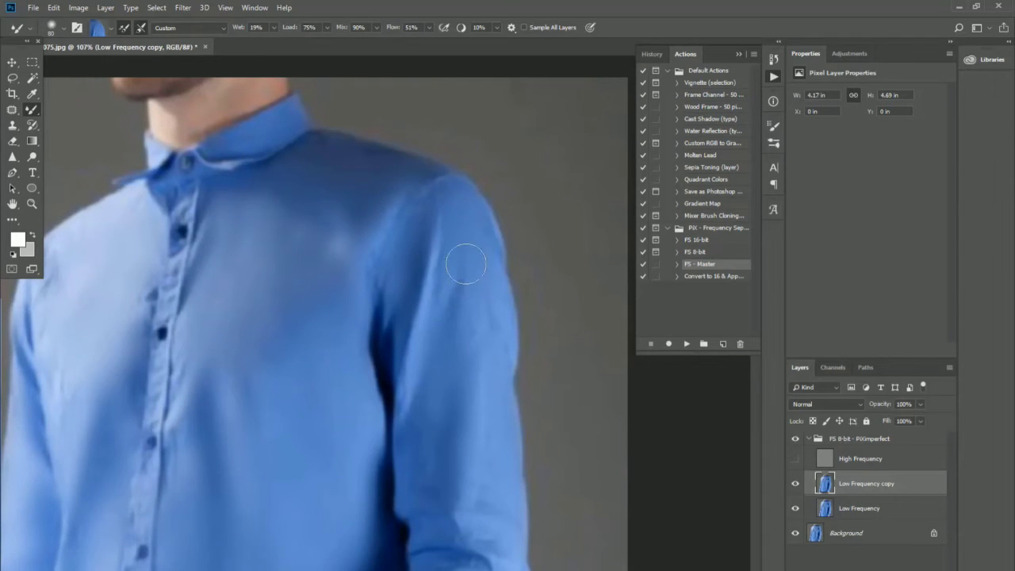
scroll(465, 228, "up", 3)
key("bracketleft")
key("bracketleft")
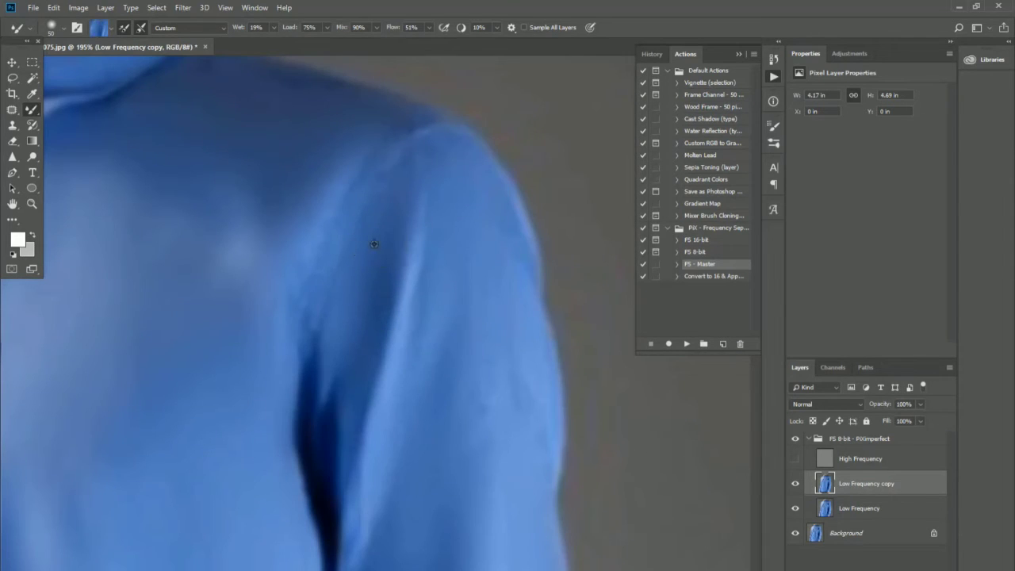
scroll(481, 192, "down", 2)
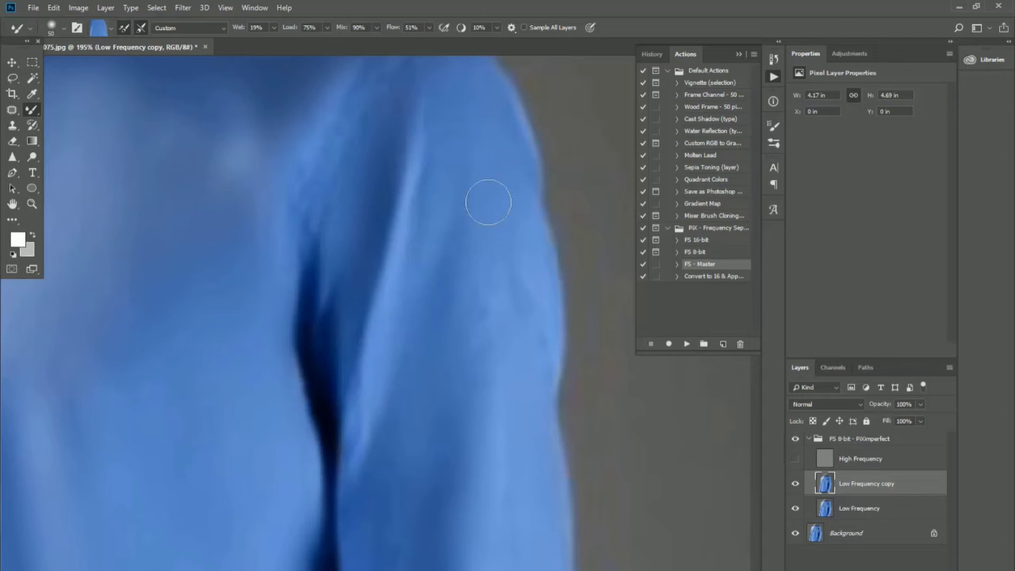
scroll(464, 180, "down", 1)
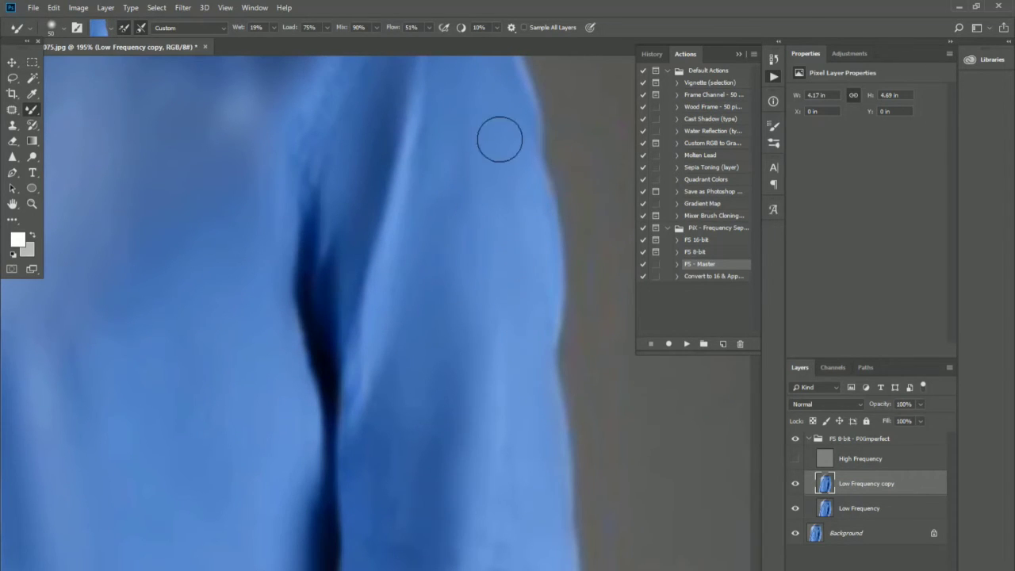
key("ctrl+z")
key("ctrl+z")
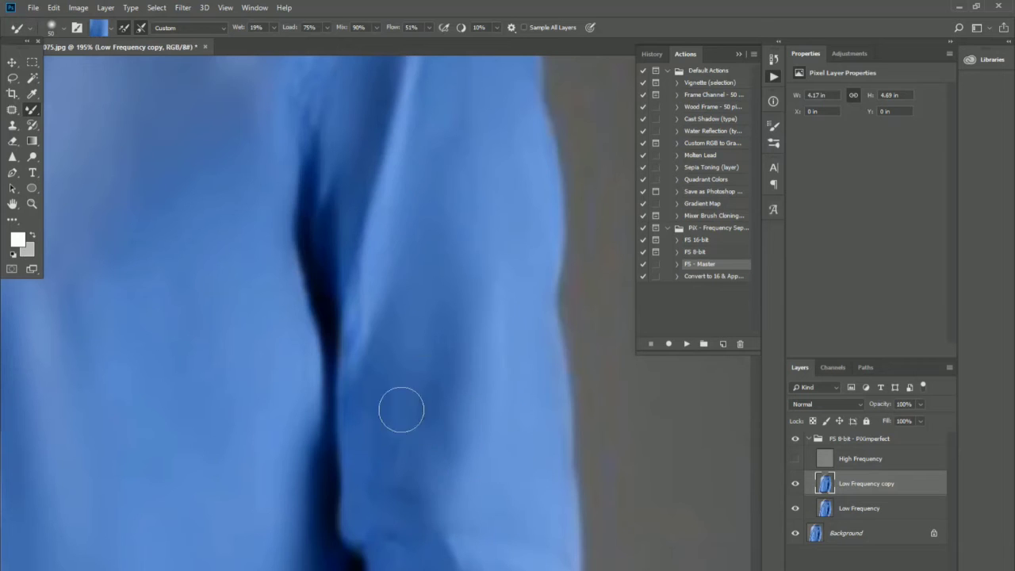
scroll(373, 317, "down", 3)
scroll(515, 372, "down", 4)
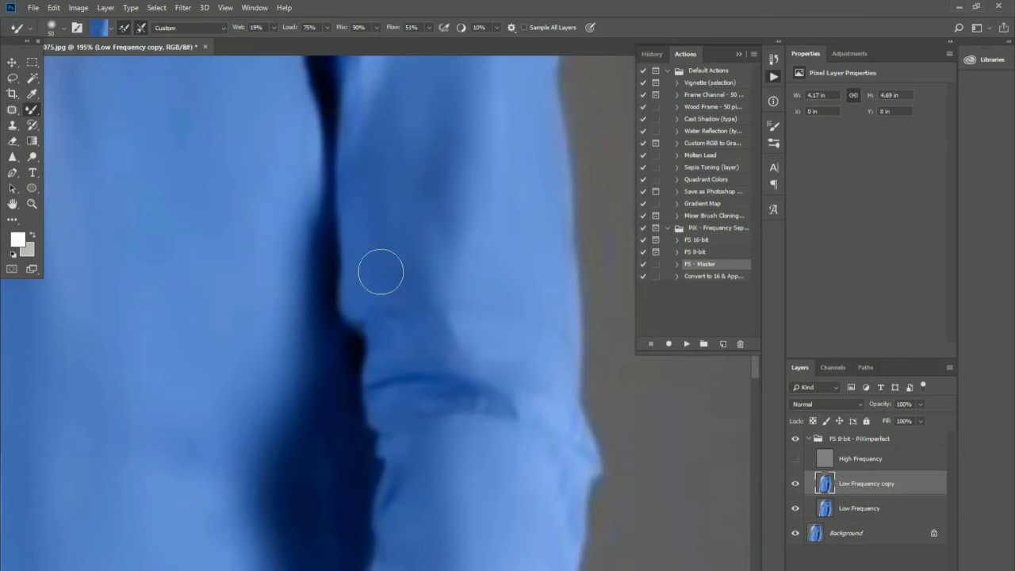
scroll(444, 293, "down", 2)
scroll(492, 301, "down", 2)
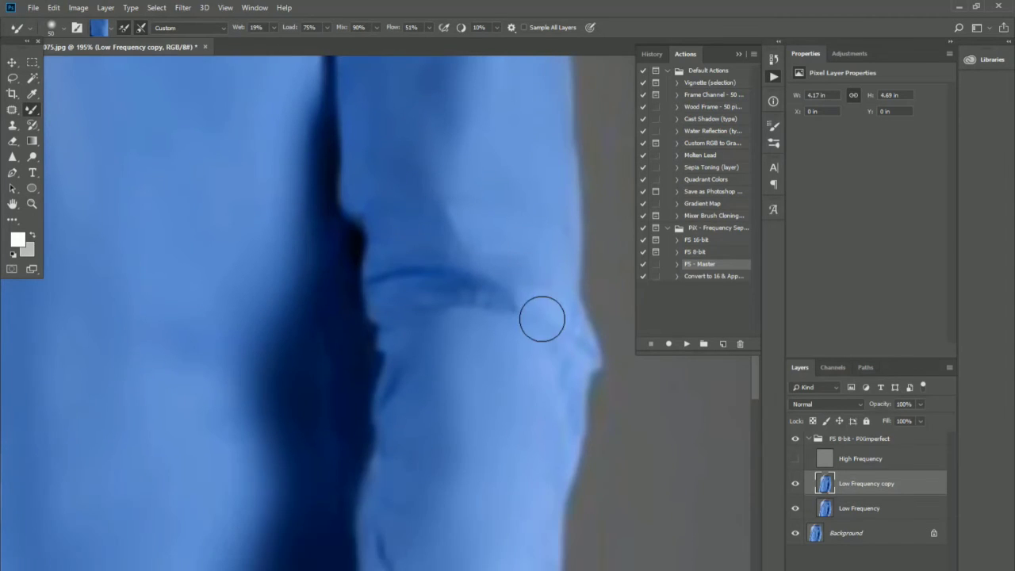
- With a smaller brush, blend out the elbow crease and nearby sleeve edge
key("bracketleft")
key("bracketleft")
key("bracketleft")
left_click_drag(543, 288, 533, 305)
left_click_drag(585, 348, 573, 328)
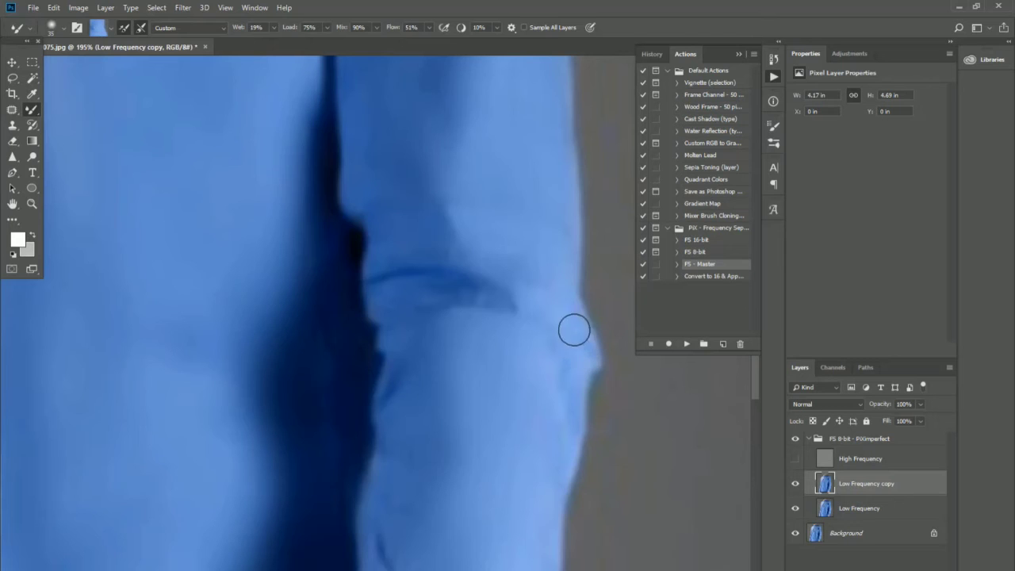
scroll(516, 236, "down", 1)
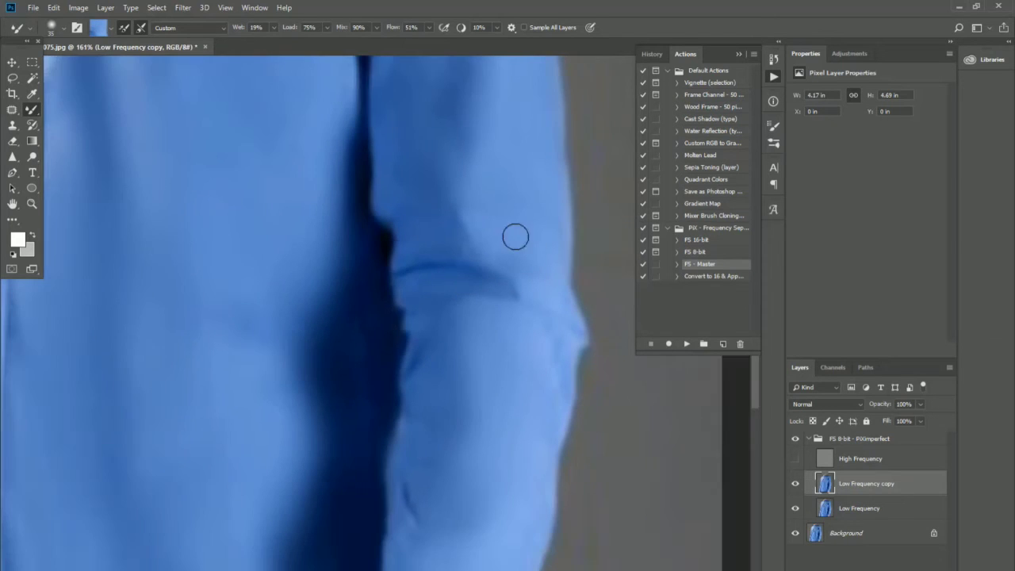
scroll(484, 278, "down", 3)
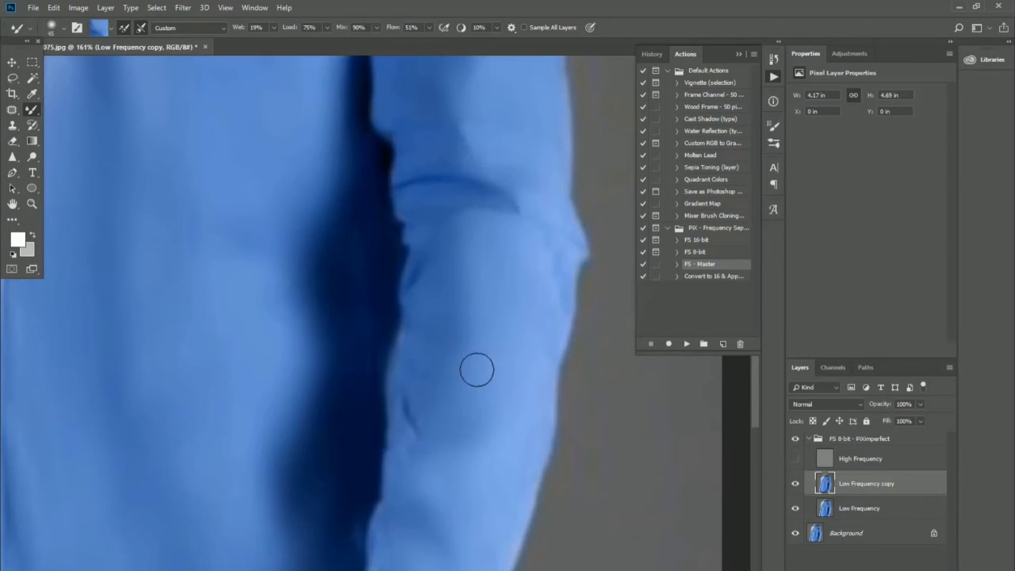
- Enlarge the brush slightly and smooth the creases on the shirt cuff
key("bracketright")
scroll(456, 438, "down", 1)
key("bracketright")
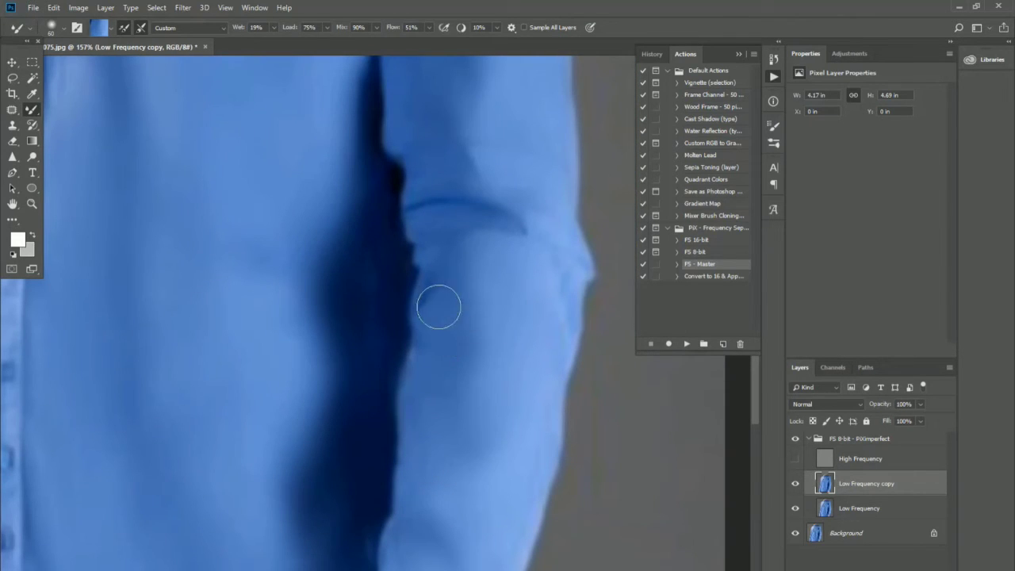
scroll(451, 329, "down", 3)
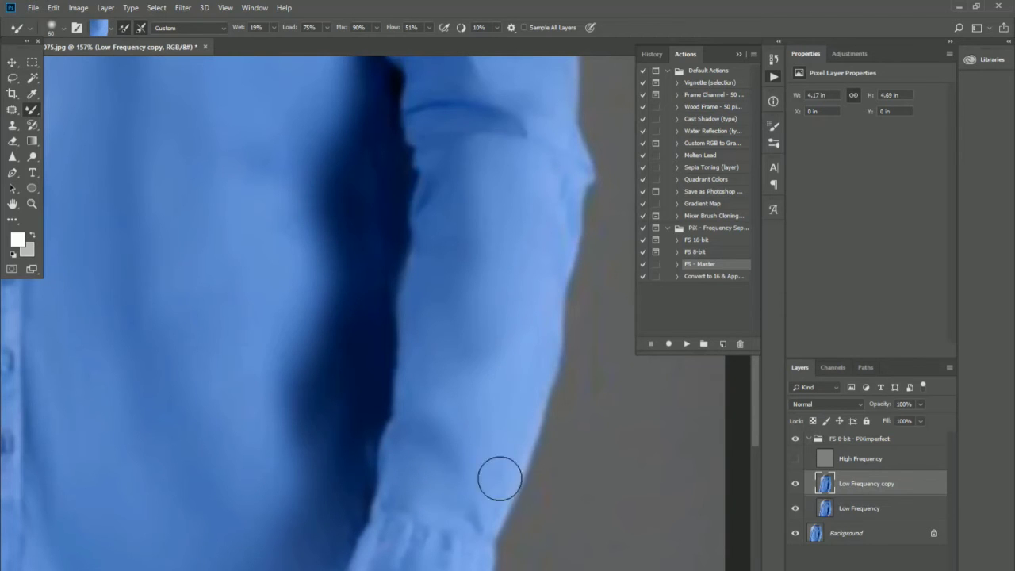
scroll(539, 293, "up", 2)
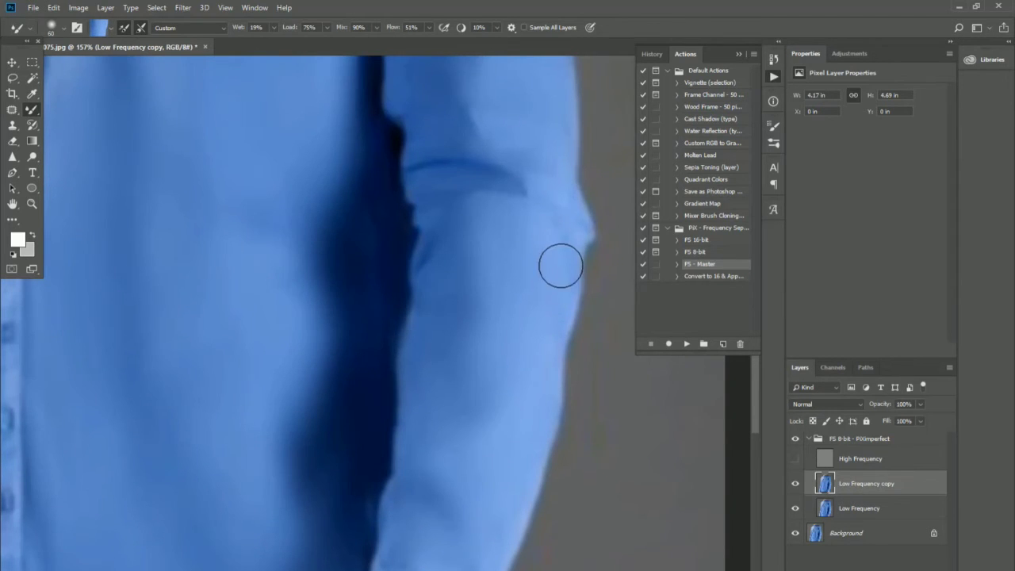
scroll(560, 262, "down", 3)
scroll(427, 411, "up", 5)
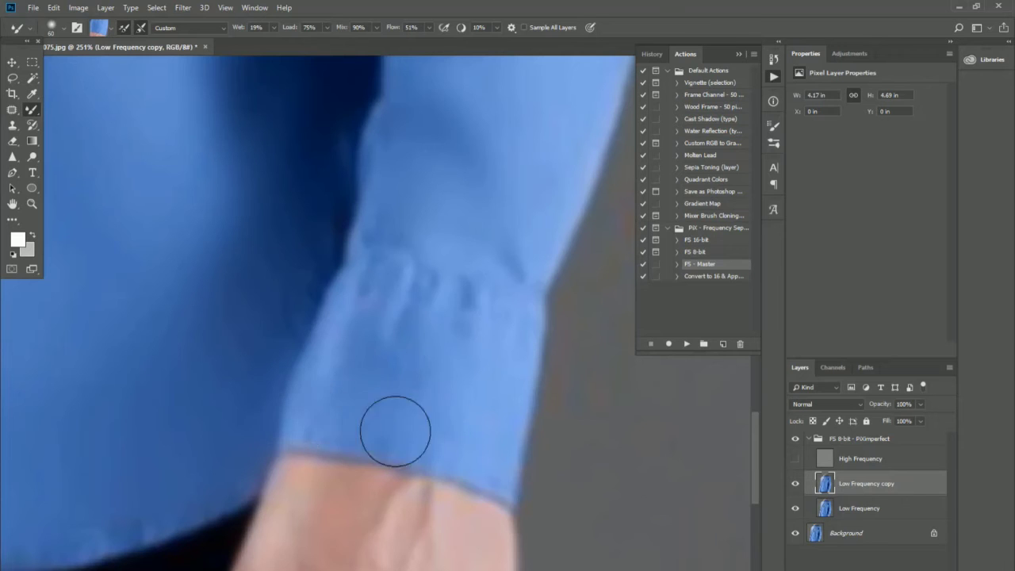
scroll(464, 437, "up", 1)
mouse_move(439, 377)
left_mouse_down()
mouse_move(394, 344)
mouse_move(351, 351)
mouse_move(500, 403)
left_mouse_up()
scroll(358, 395, "down", 5)
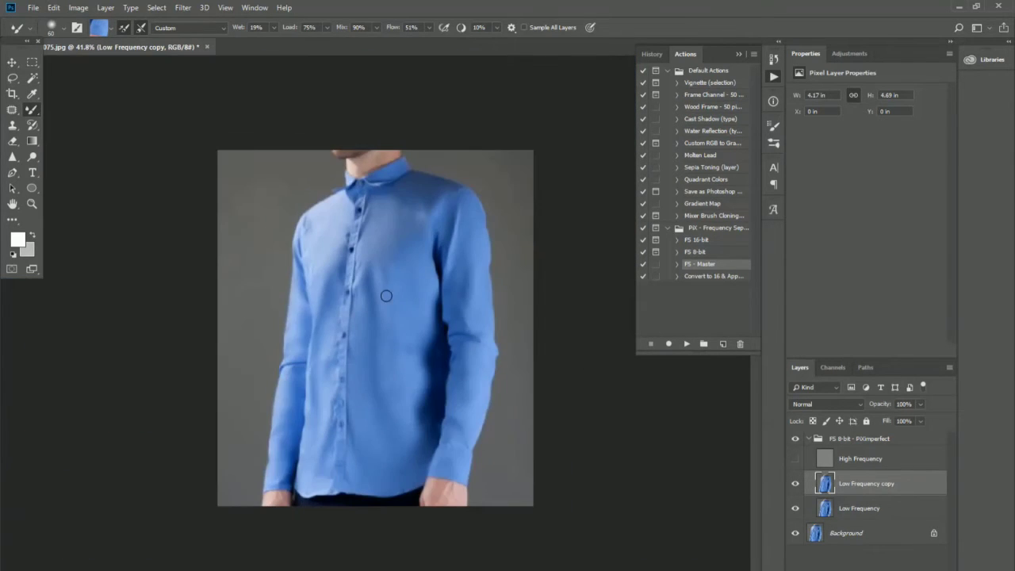
scroll(386, 288, "up", 2)
scroll(297, 161, "up", 2)
scroll(297, 161, "down", 2)
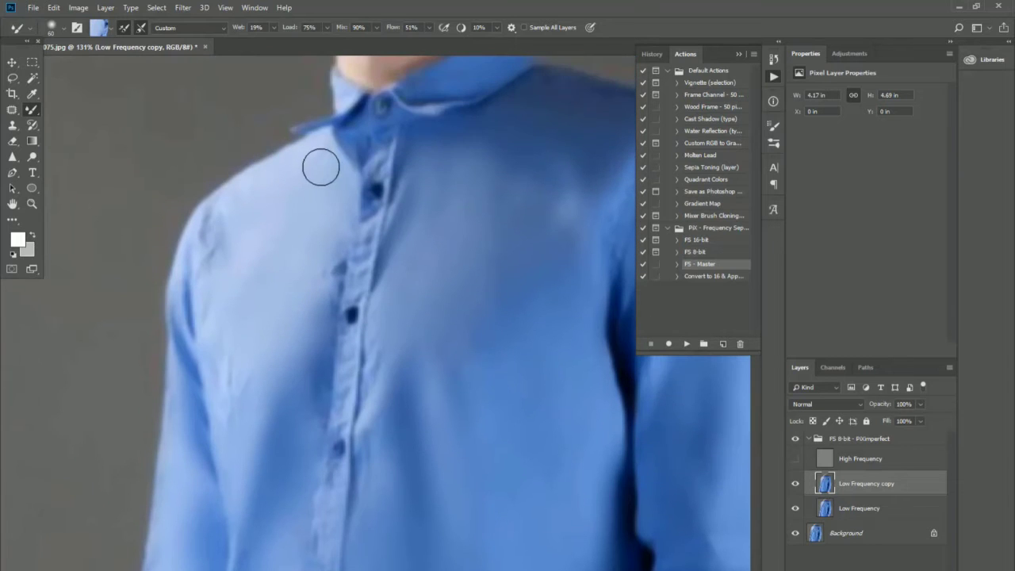
scroll(322, 163, "up", 3)
- Sample a light blue tone beside the placket and blend the fabric down along it
key("bracketleft")
key("bracketleft")
key("bracketleft")
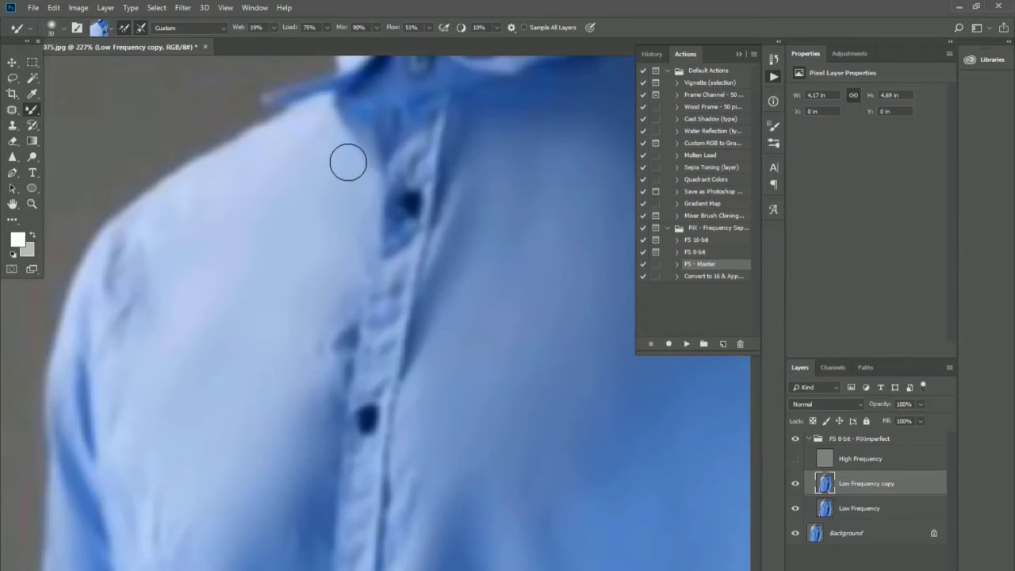
scroll(385, 124, "down", 2)
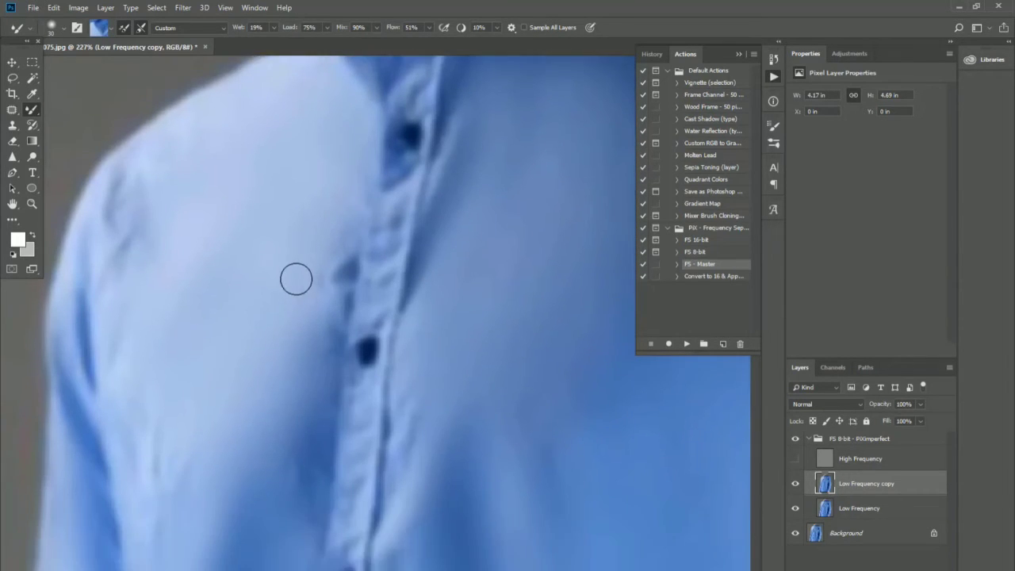
key("bracketright")
left_click(322, 256, "alt")
left_click_drag(333, 306, 321, 397)
scroll(303, 381, "down", 1)
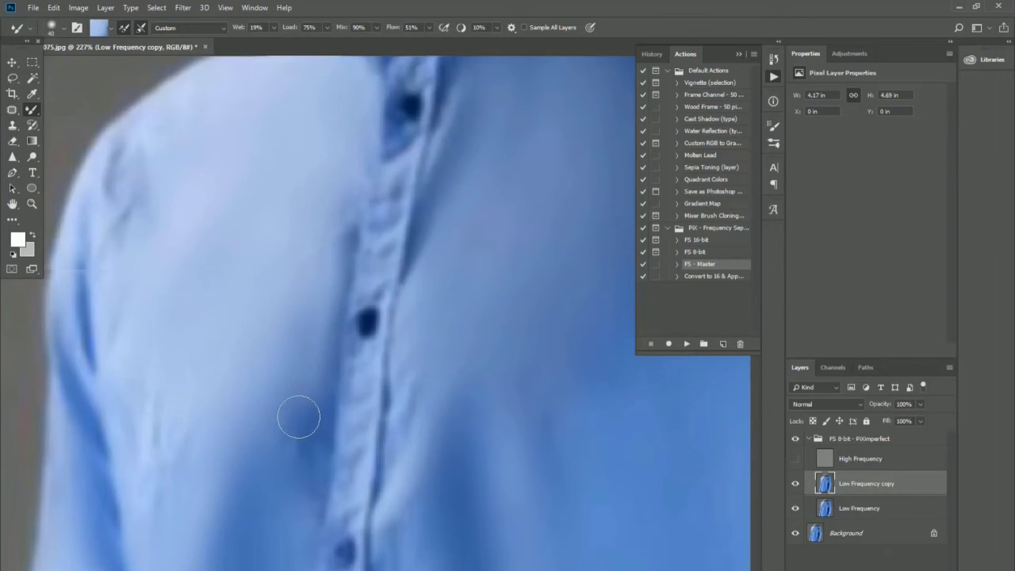
scroll(289, 381, "down", 2)
scroll(206, 325, "down", 2)
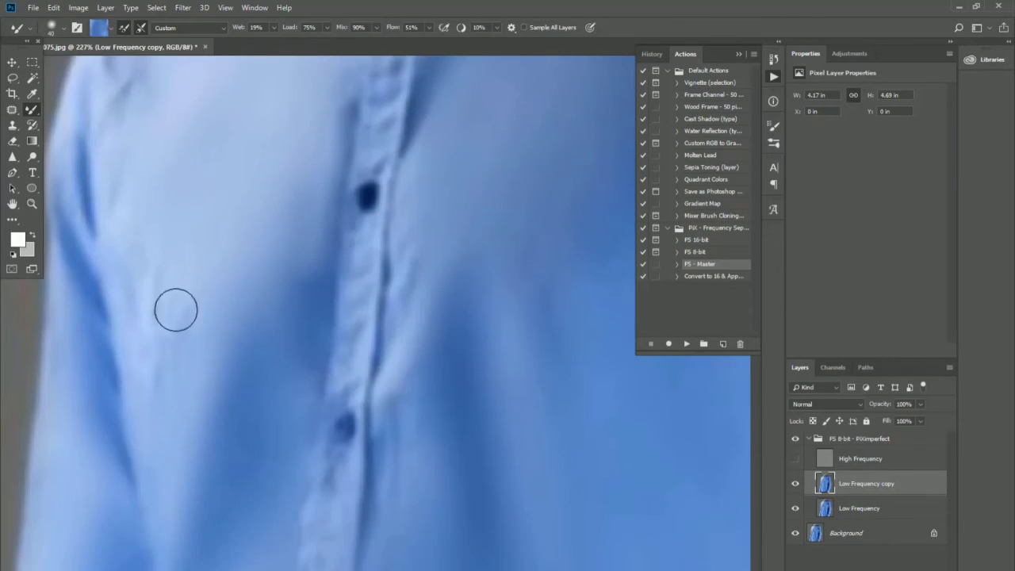
scroll(159, 317, "up", 1)
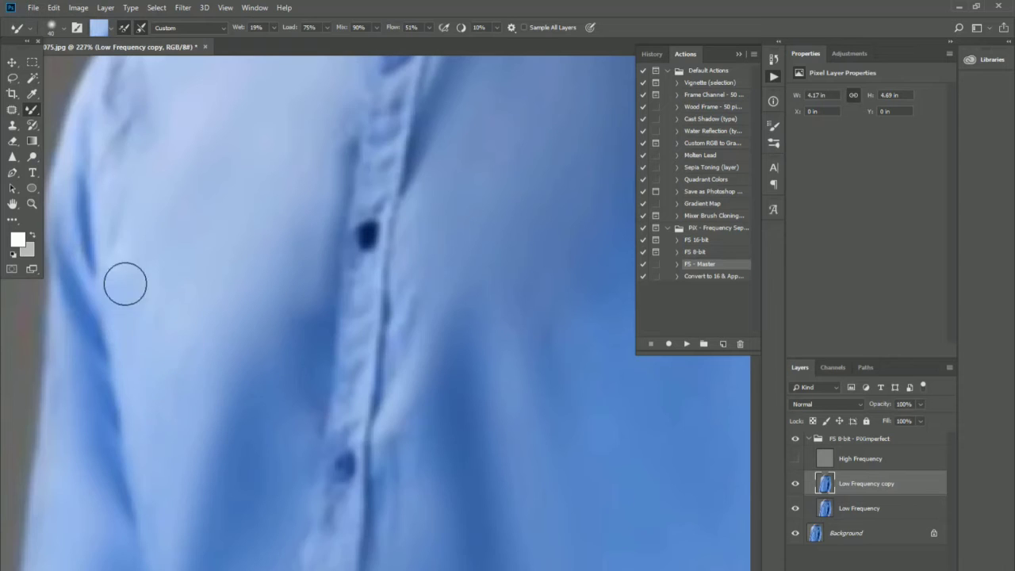
scroll(119, 289, "up", 1)
scroll(113, 294, "up", 1)
scroll(123, 149, "down", 3)
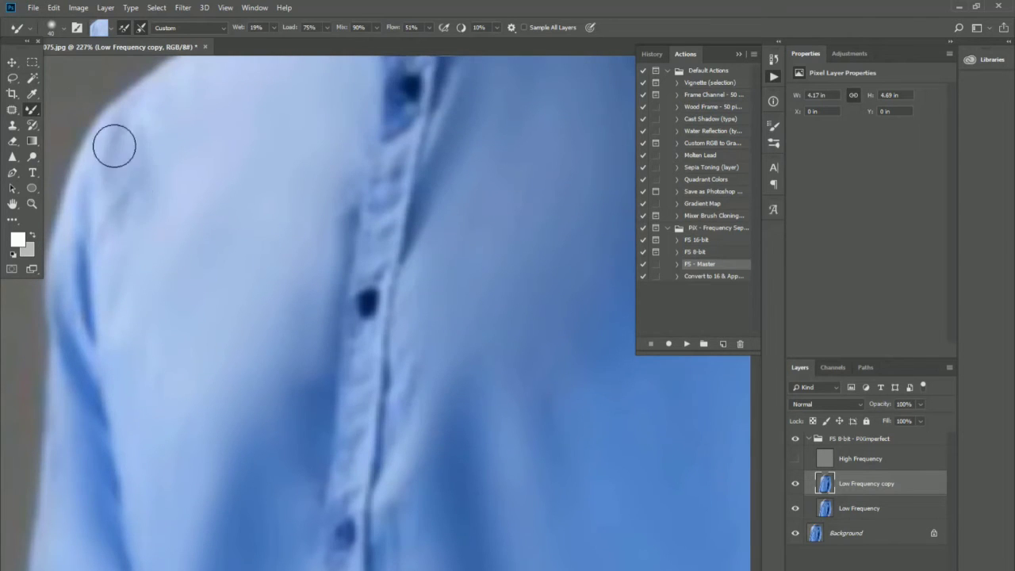
scroll(135, 178, "up", 2)
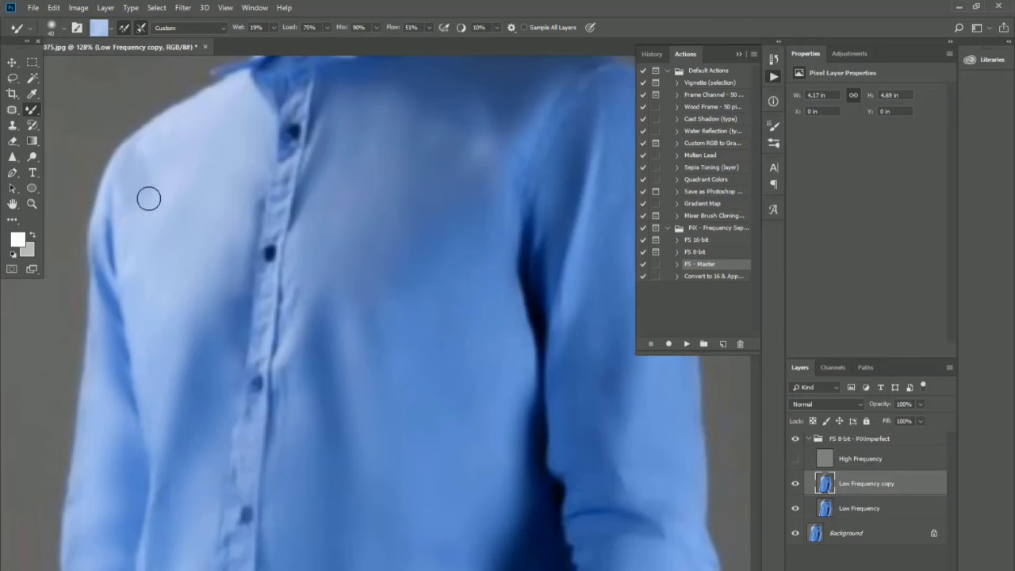
- Enlarge the Mixer Brush to 50 over the placket, then zoom out to the whole shirt
scroll(194, 306, "down", 2)
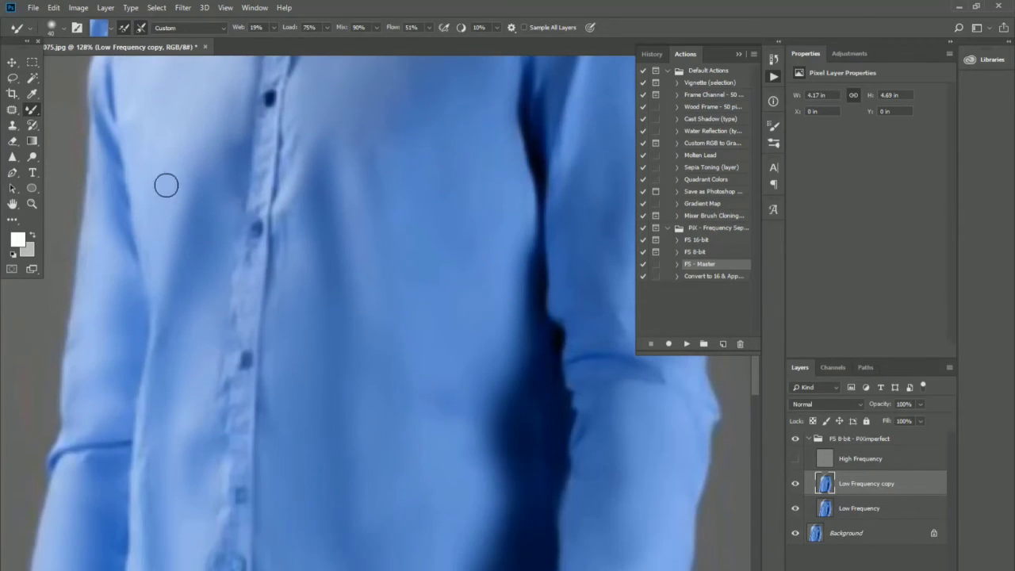
scroll(171, 186, "down", 1)
scroll(184, 208, "down", 2)
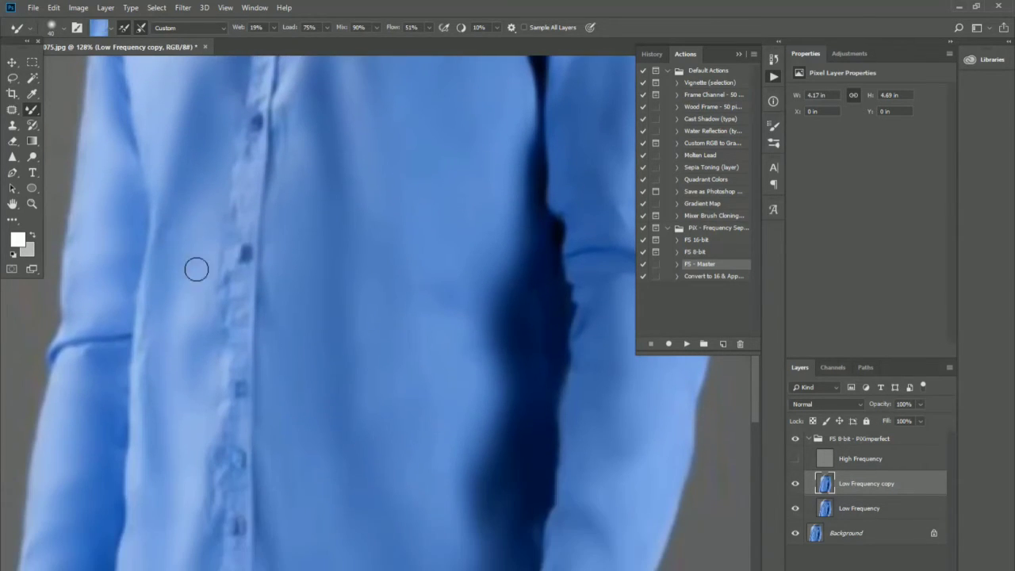
scroll(197, 270, "down", 1)
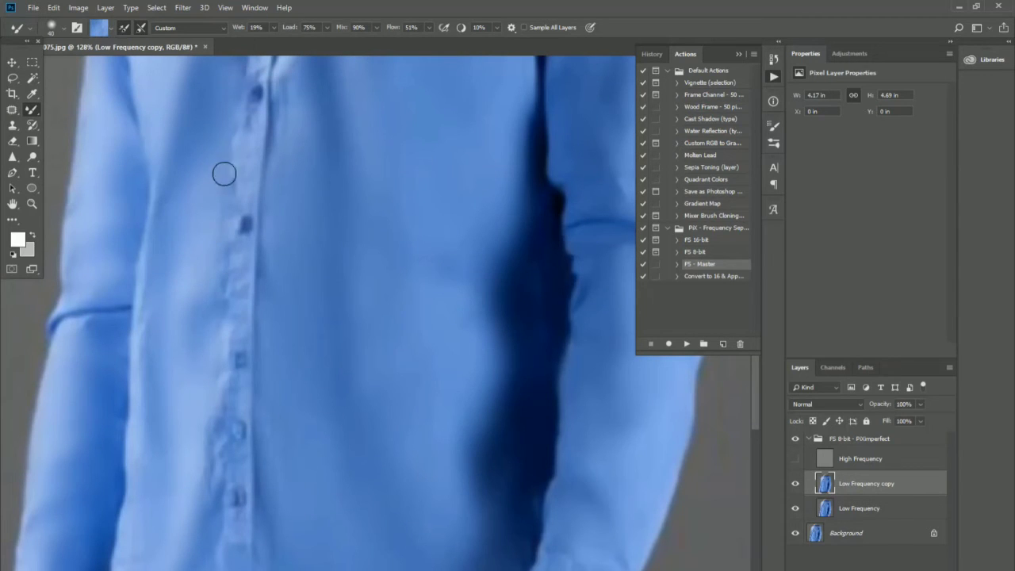
scroll(215, 288, "down", 1)
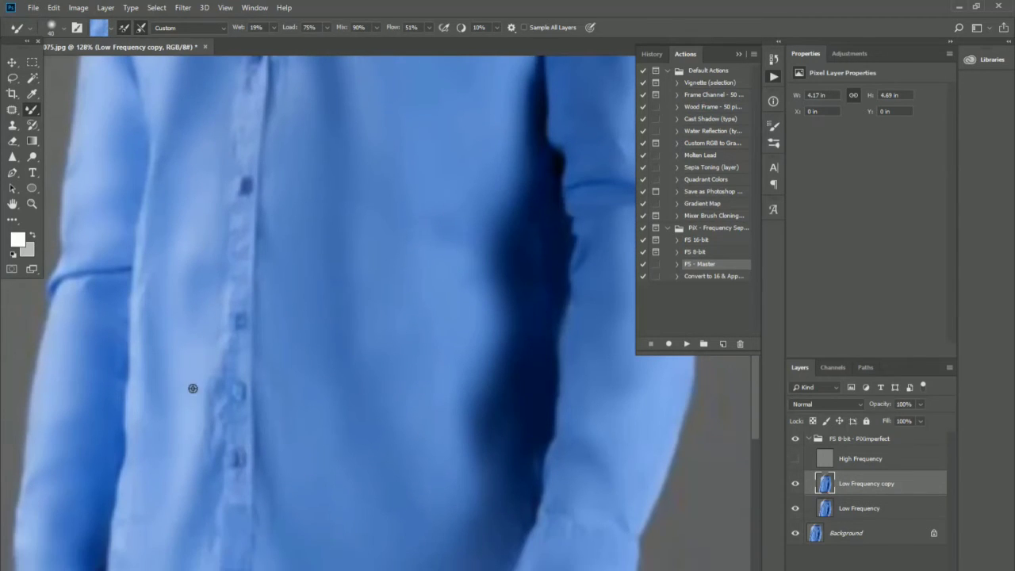
scroll(218, 327, "down", 1)
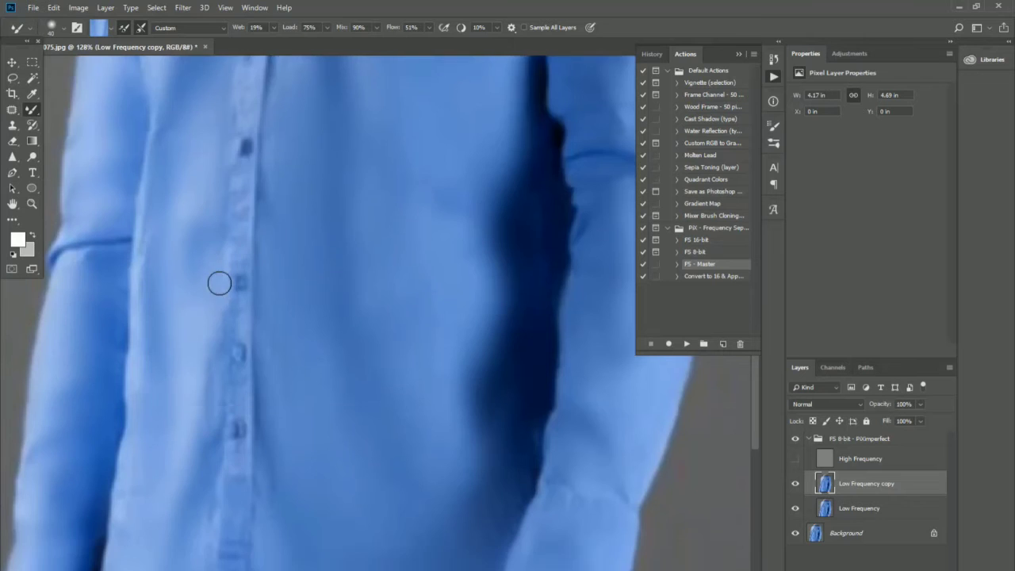
scroll(205, 446, "down", 2)
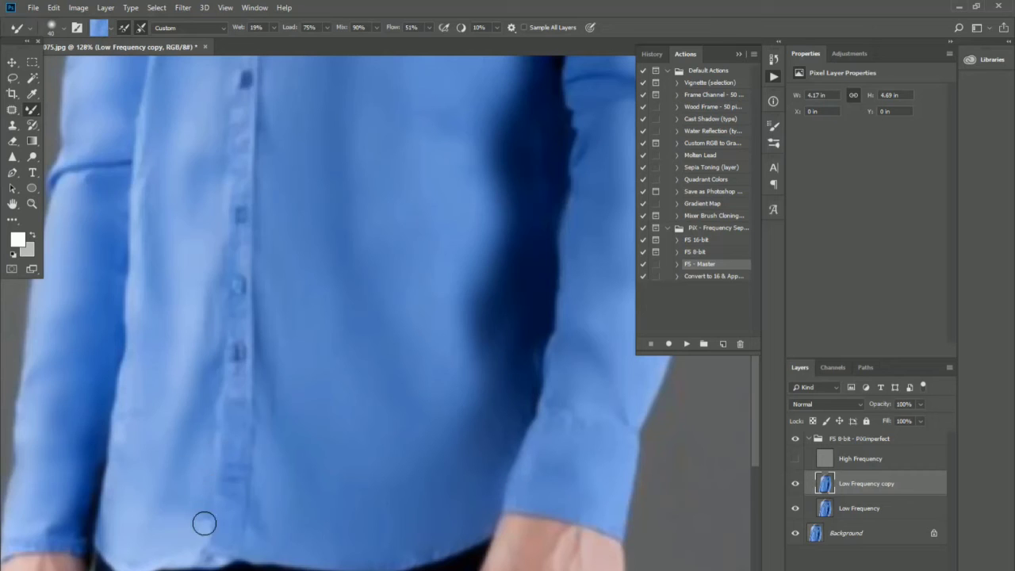
scroll(208, 449, "up", 1)
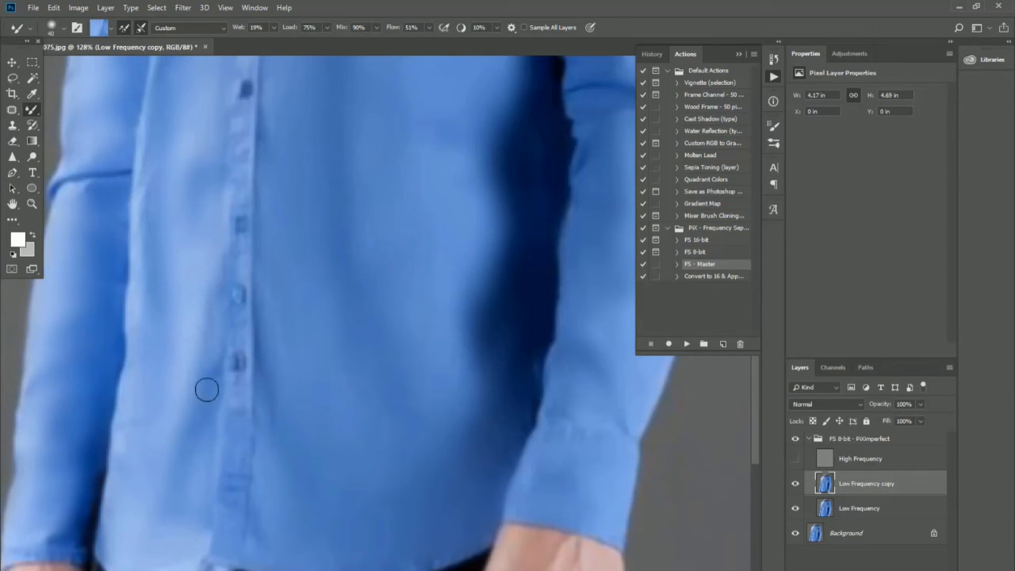
scroll(166, 417, "down", 1)
key("bracketright")
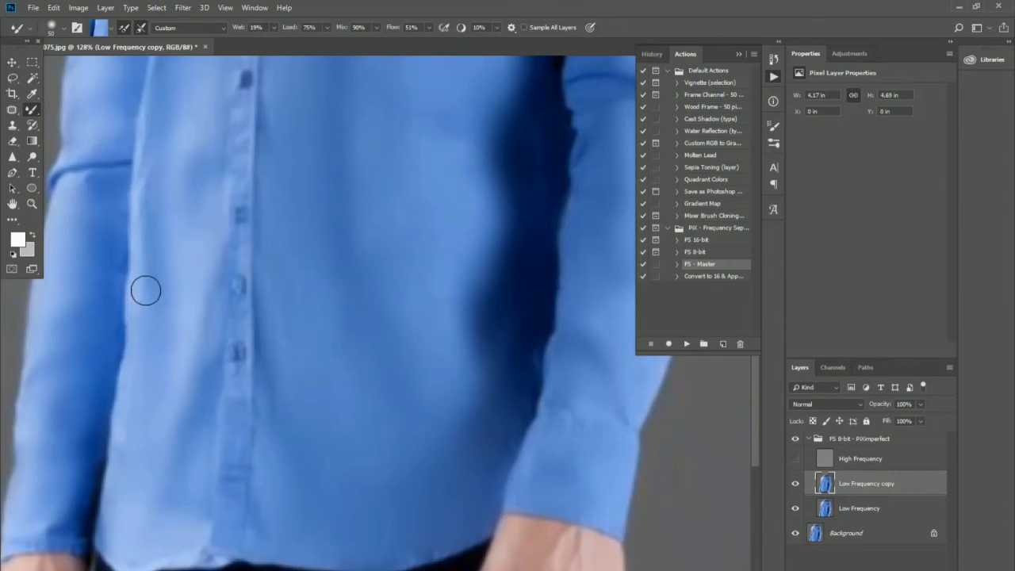
scroll(149, 206, "up", 5)
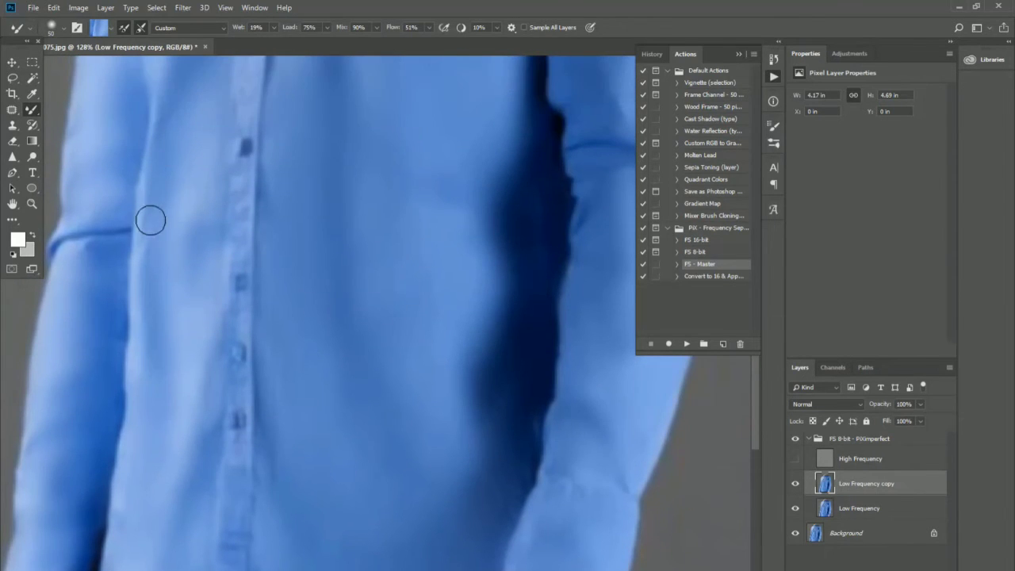
key("ctrl+0")
- Zoom in on the left sleeve and blend away the creases near its cuff
scroll(261, 238, "up", 2)
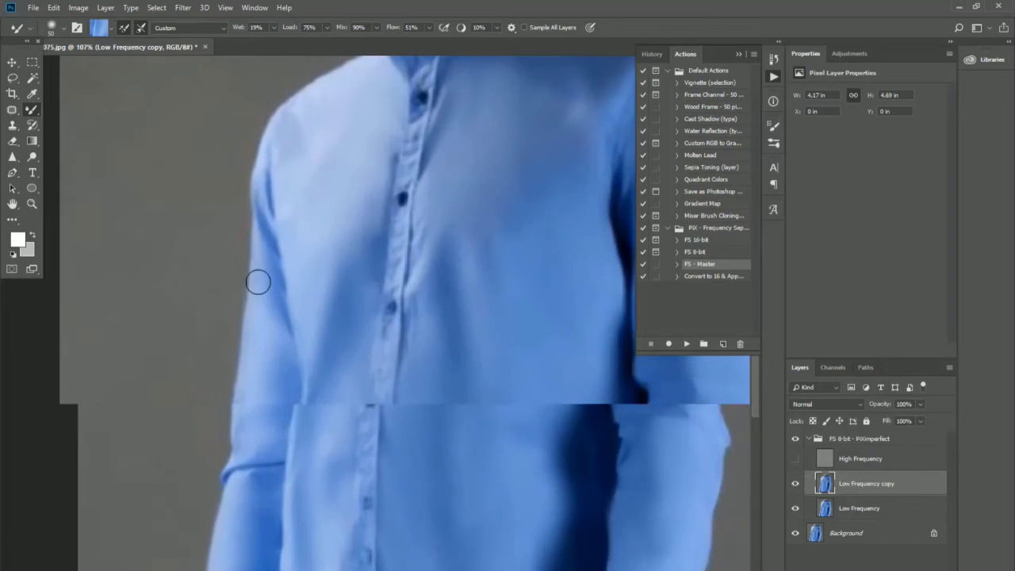
scroll(261, 257, "up", 2)
scroll(278, 242, "down", 3)
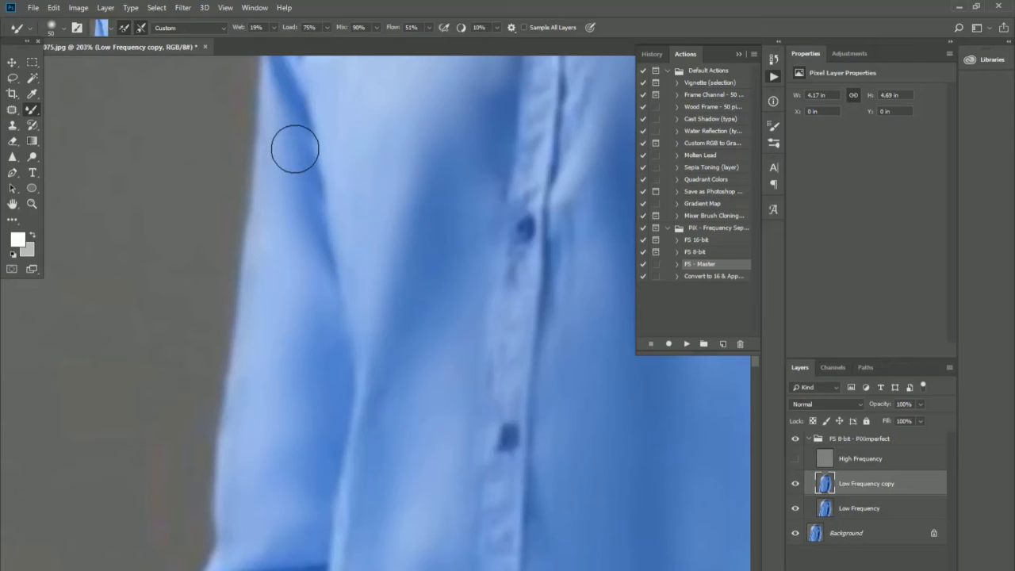
scroll(297, 215, "down", 5)
scroll(298, 215, "down", 3)
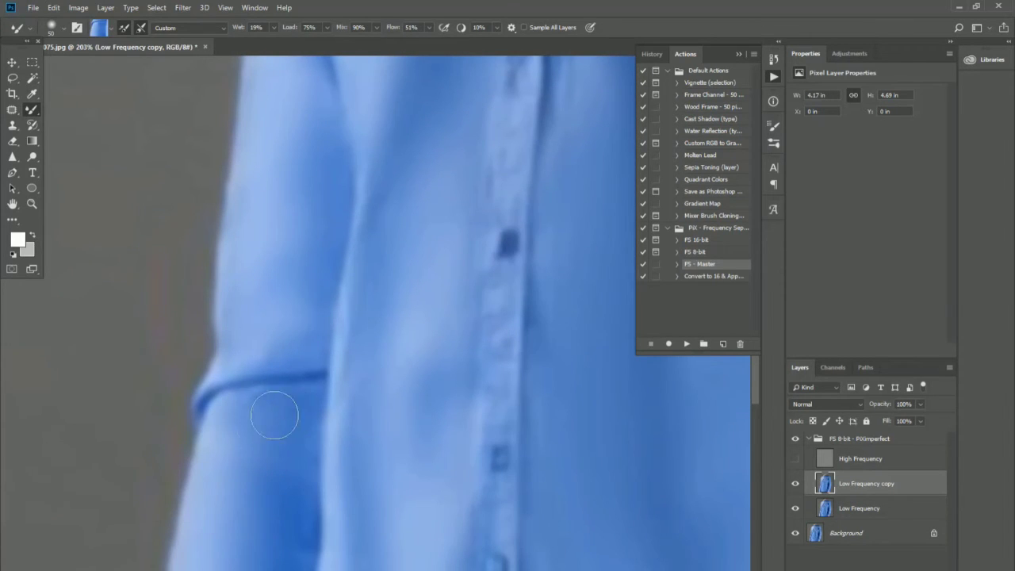
scroll(284, 414, "down", 3)
scroll(220, 537, "down", 2)
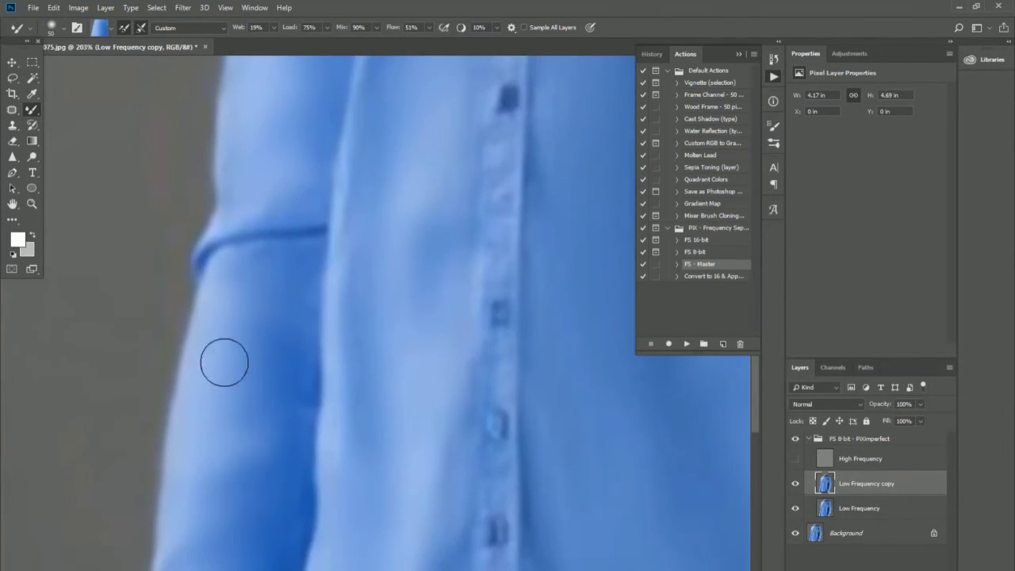
scroll(293, 415, "down", 3)
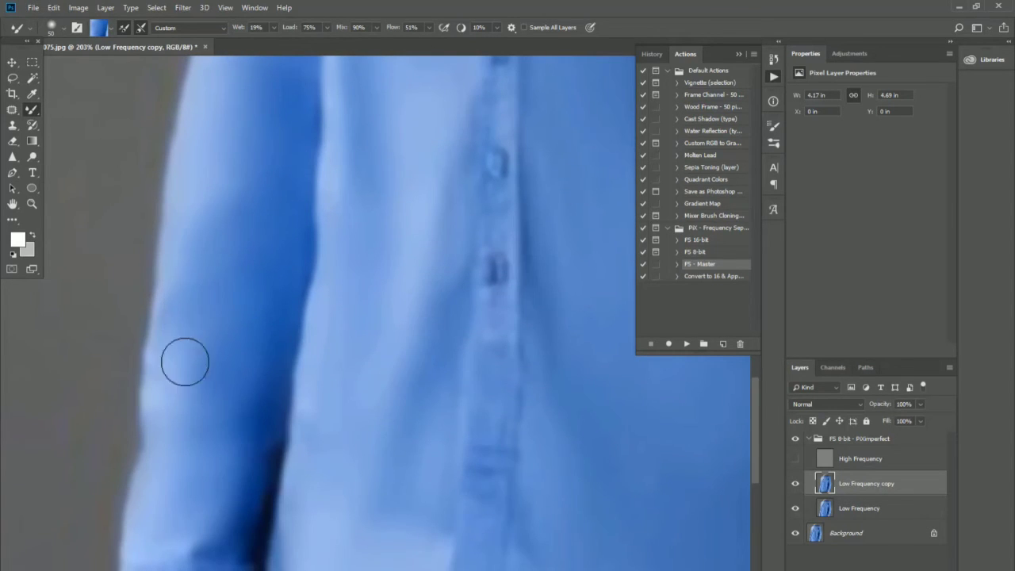
scroll(190, 353, "down", 2)
scroll(197, 380, "down", 1)
mouse_move(195, 406)
left_mouse_down()
mouse_move(222, 408)
mouse_move(194, 418)
left_mouse_up()
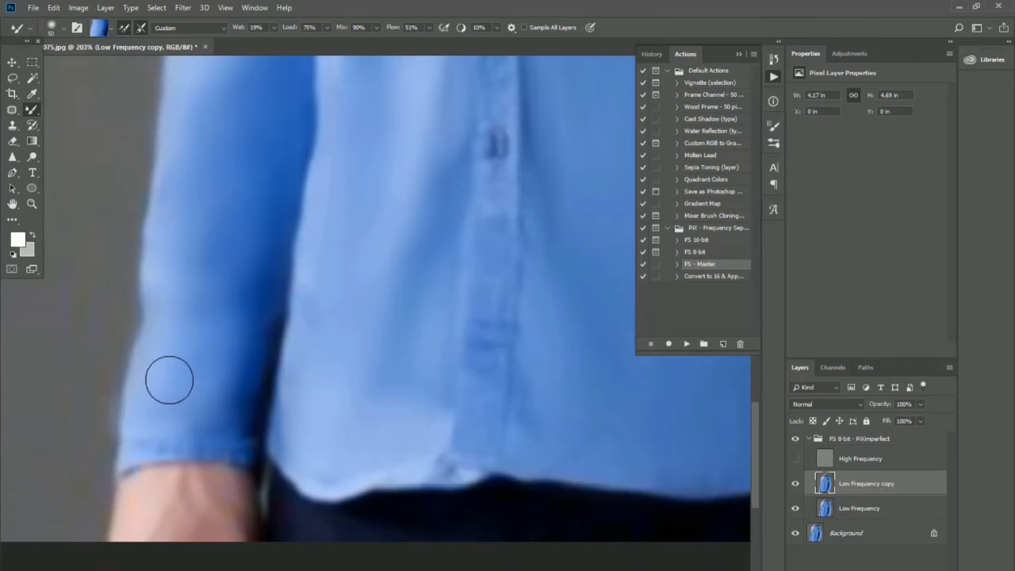
scroll(360, 409, "down", 5)
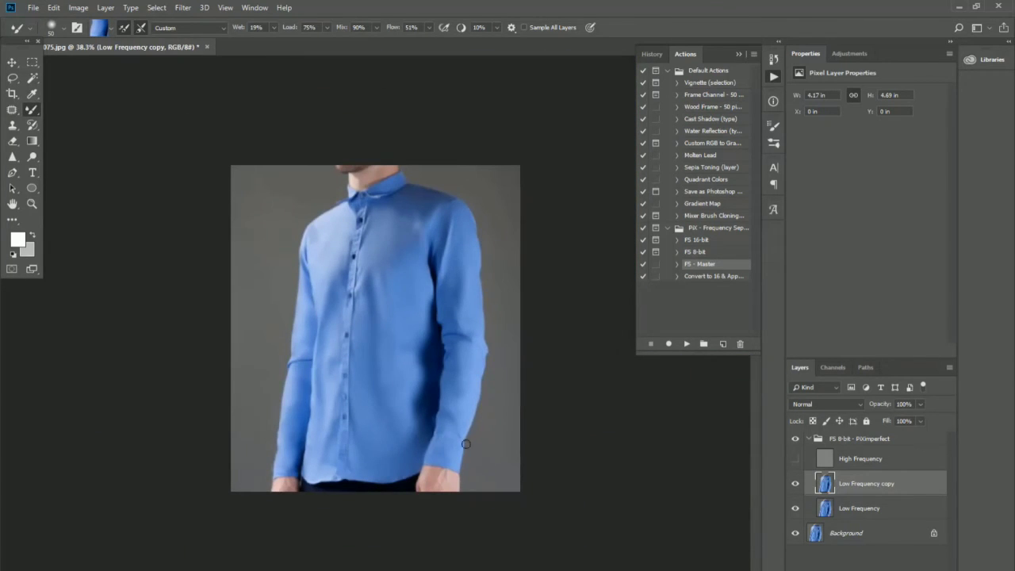
- Toggle the FS 8-bit group's visibility to compare the smoothed and original shirt
left_click(796, 440)
left_click(797, 440)
left_click(796, 440)
- Collapse the Actions panel to free up space
scroll(602, 396, "up", 1)
left_click(739, 54)
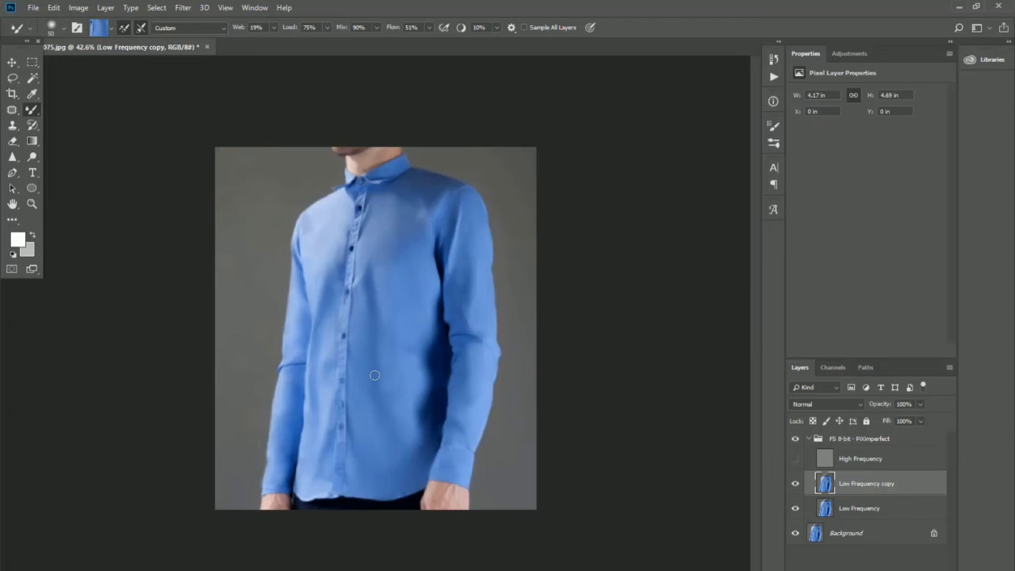
scroll(375, 375, "up", 3)
- Bring the upper shirt front into view and smooth the fabric between the buttons
scroll(374, 375, "up", 2)
left_click_drag(376, 362, 350, 171)
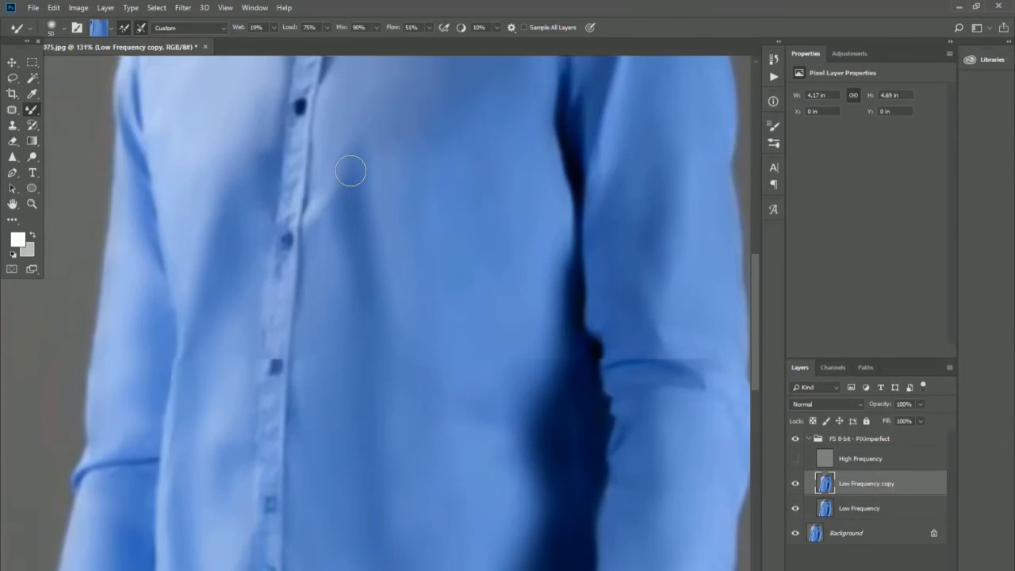
scroll(351, 171, "up", 3)
scroll(350, 169, "up", 1)
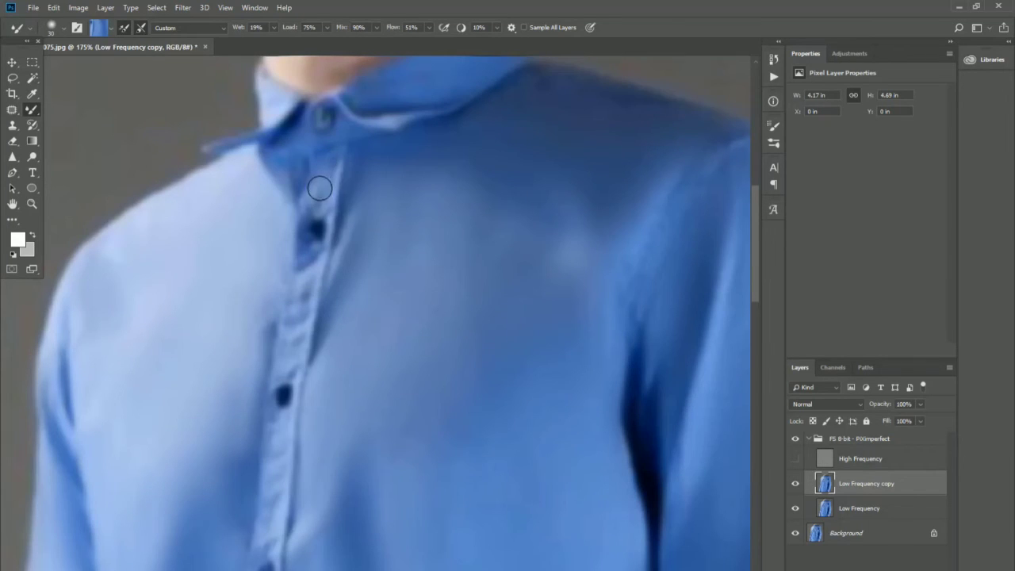
scroll(314, 198, "down", 2)
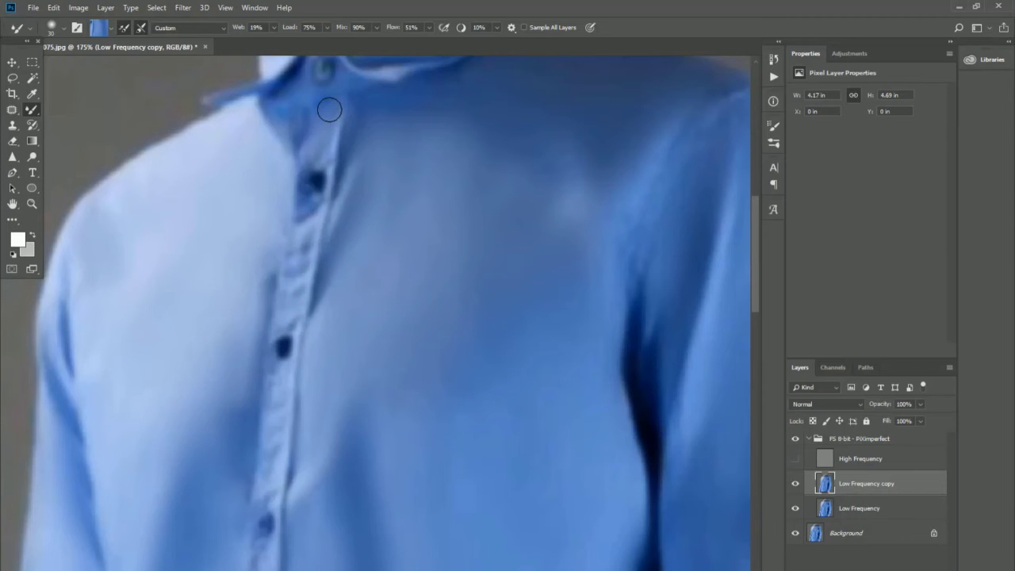
scroll(317, 143, "down", 2)
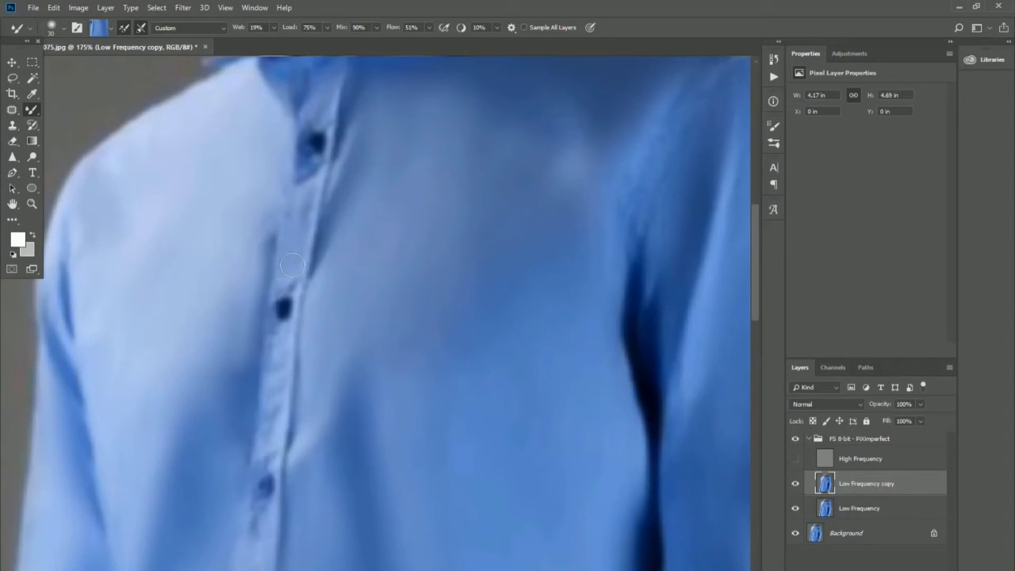
scroll(300, 210, "up", 1)
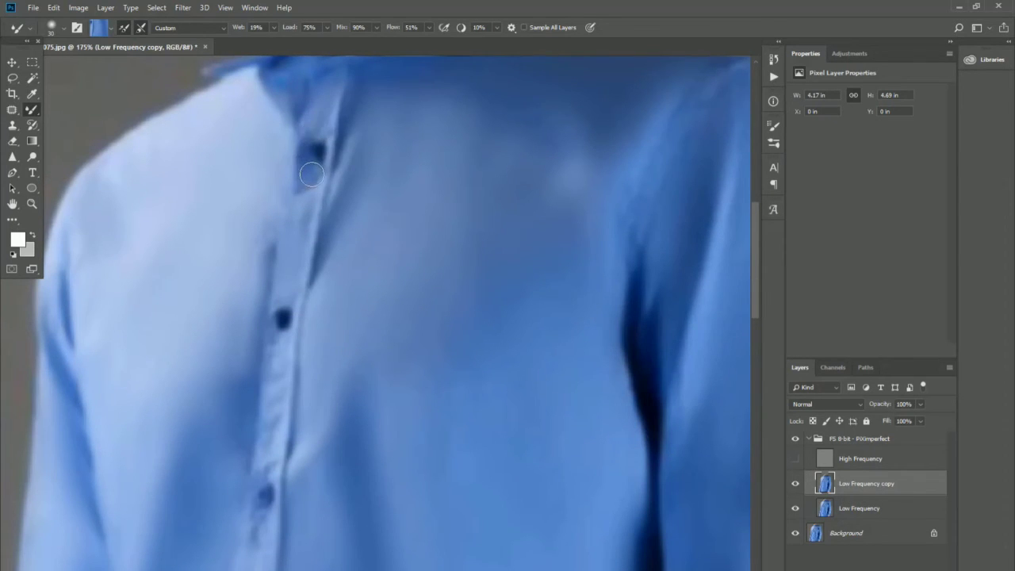
scroll(311, 174, "down", 5)
scroll(293, 198, "down", 4)
scroll(277, 217, "down", 3)
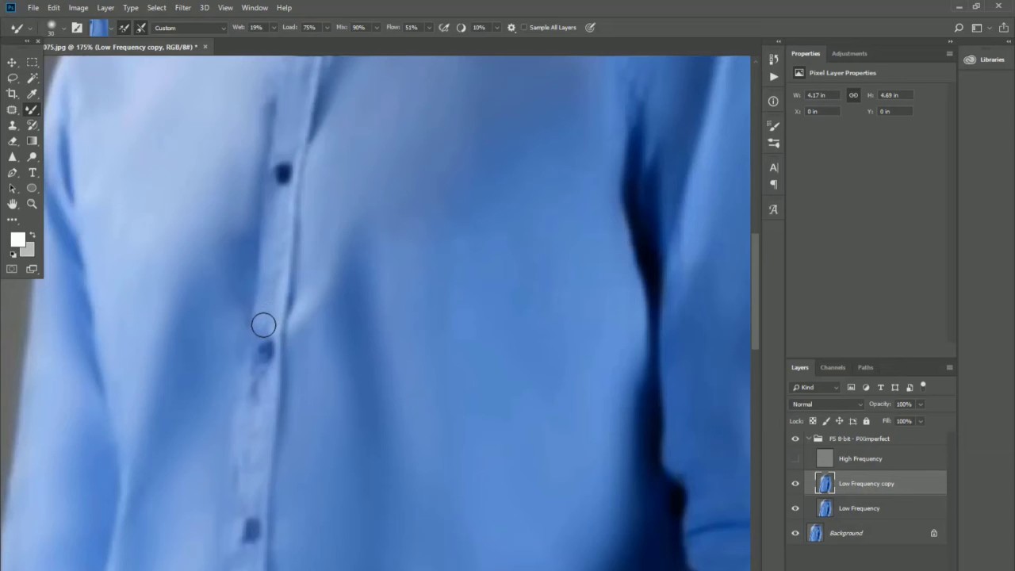
scroll(268, 238, "down", 1)
scroll(268, 231, "down", 4)
scroll(268, 231, "down", 3)
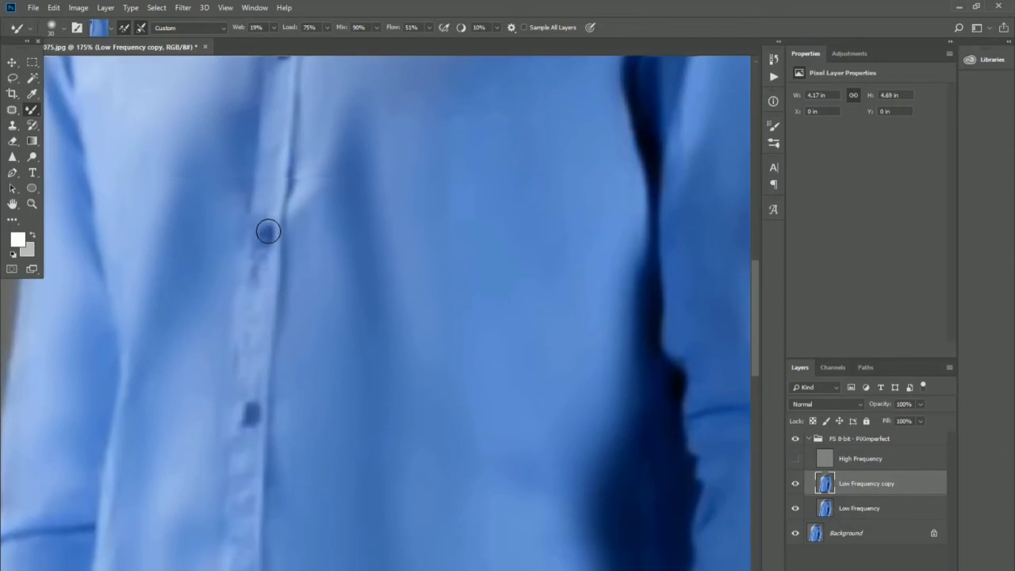
scroll(268, 231, "down", 3)
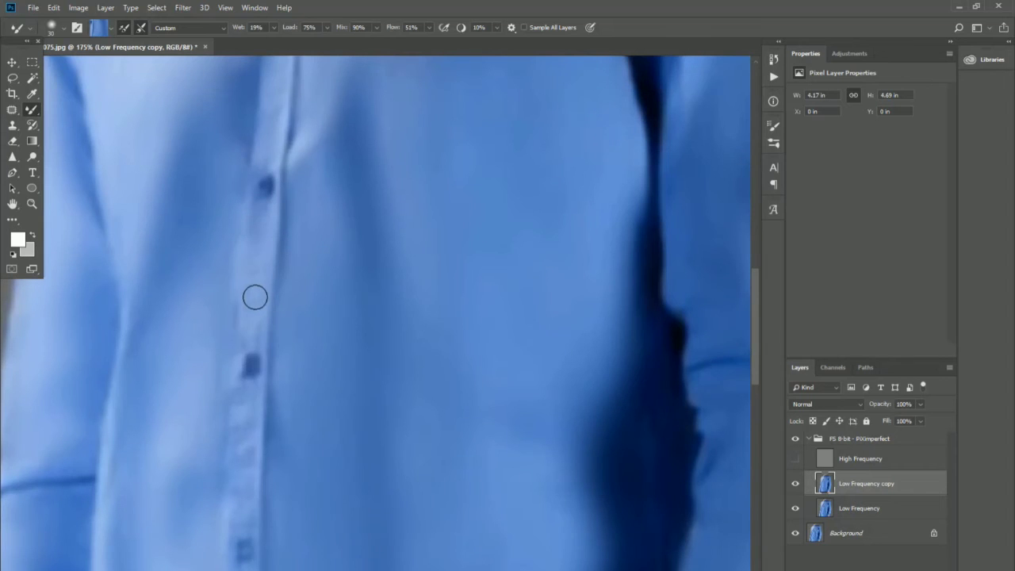
scroll(274, 254, "down", 4)
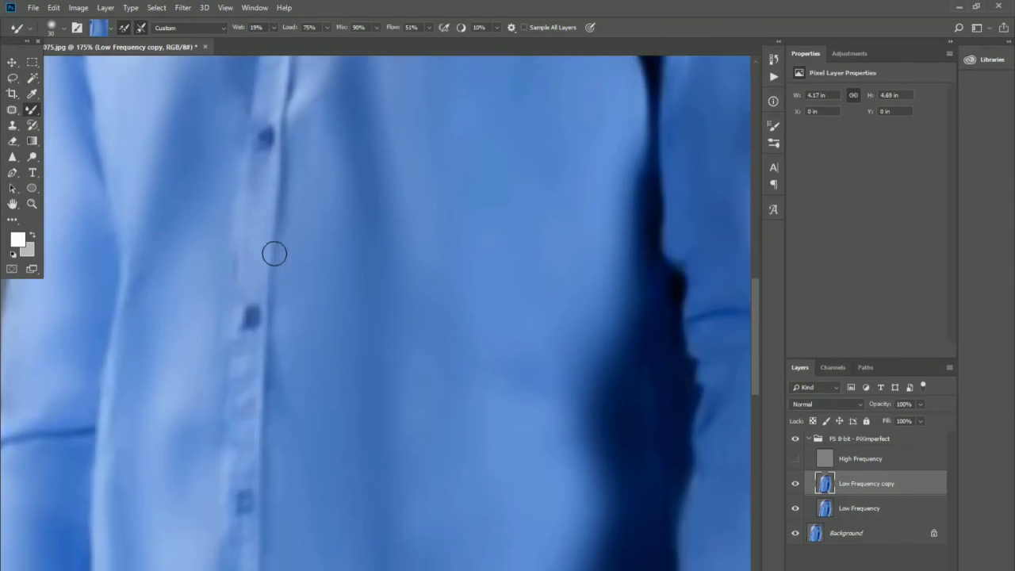
scroll(272, 251, "down", 4)
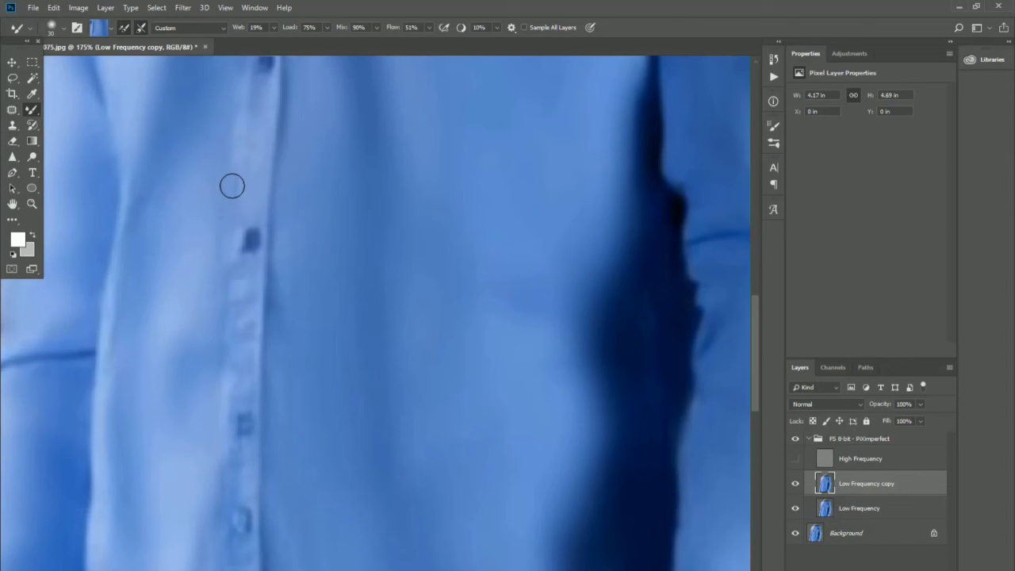
scroll(269, 164, "down", 2)
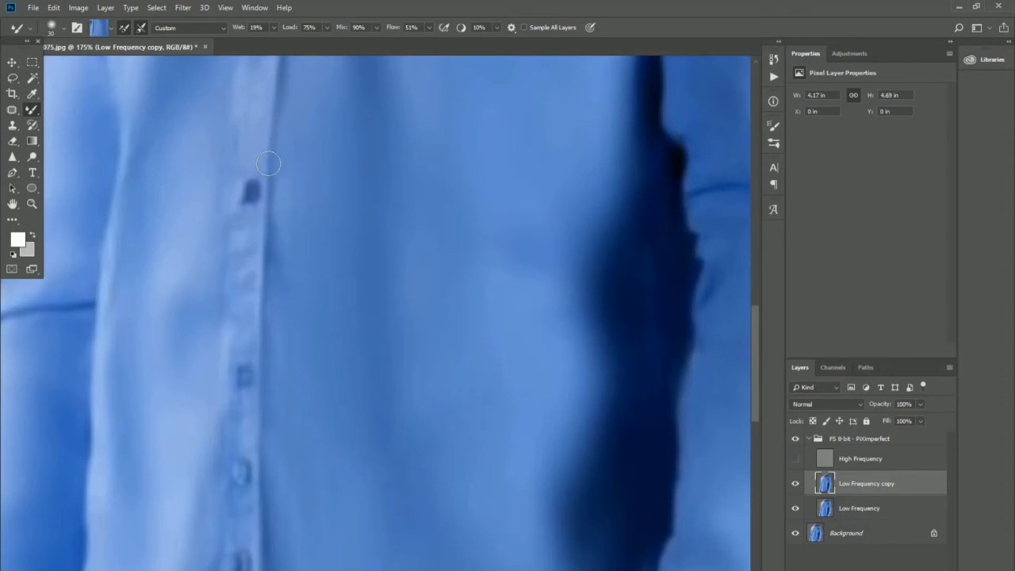
scroll(257, 170, "down", 2)
scroll(248, 176, "down", 2)
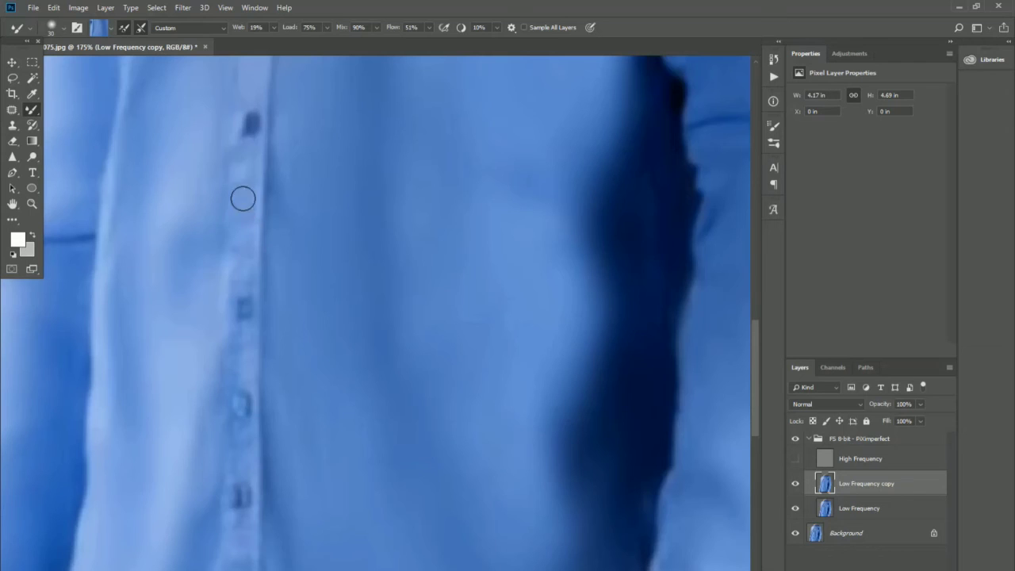
mouse_move(243, 199)
left_mouse_down()
mouse_move(247, 153)
mouse_move(241, 238)
left_mouse_up()
- Blend the fabric smooth along the lower-left shirt hem
scroll(244, 172, "down", 3)
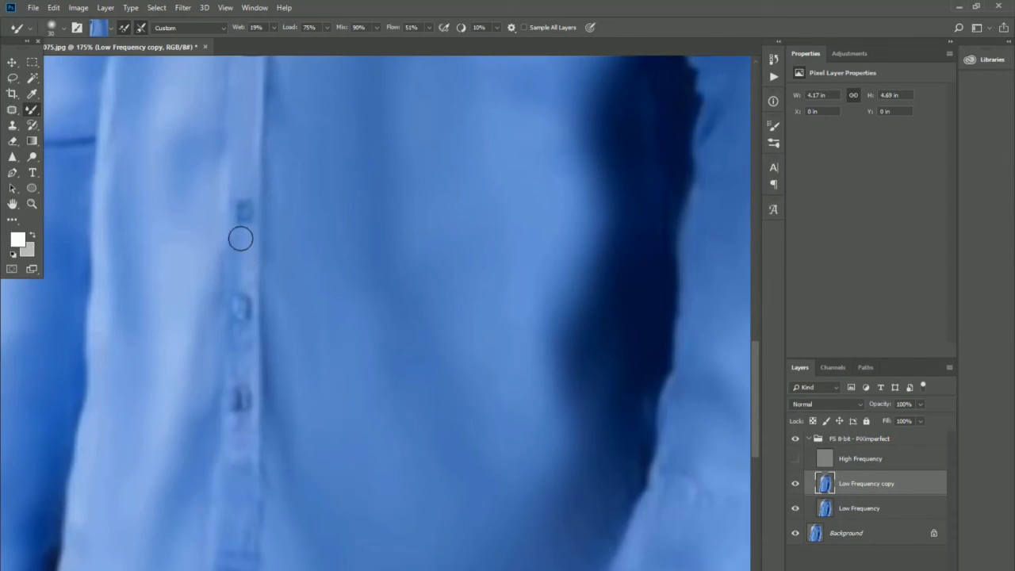
scroll(244, 270, "down", 1)
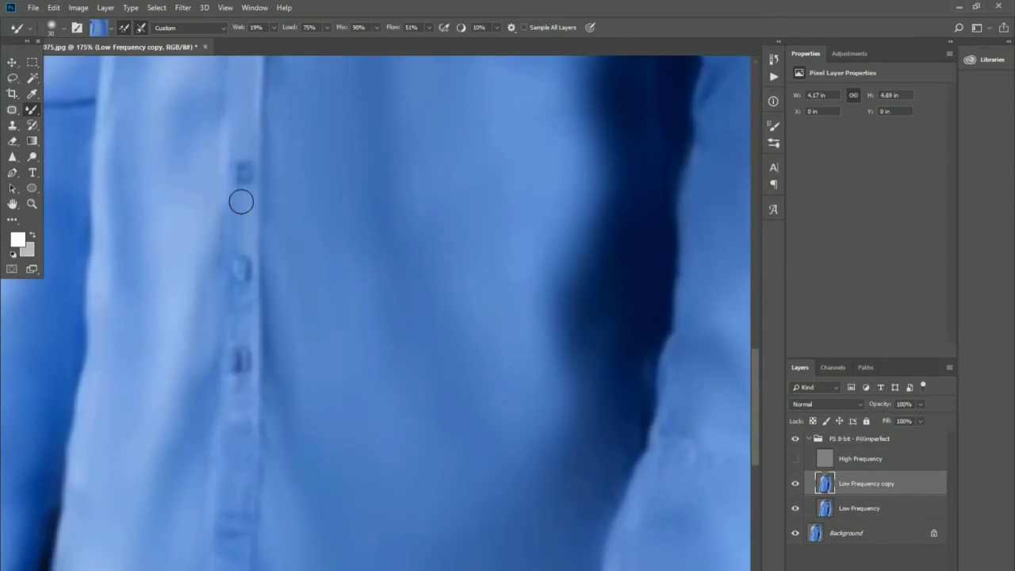
scroll(235, 289, "down", 1)
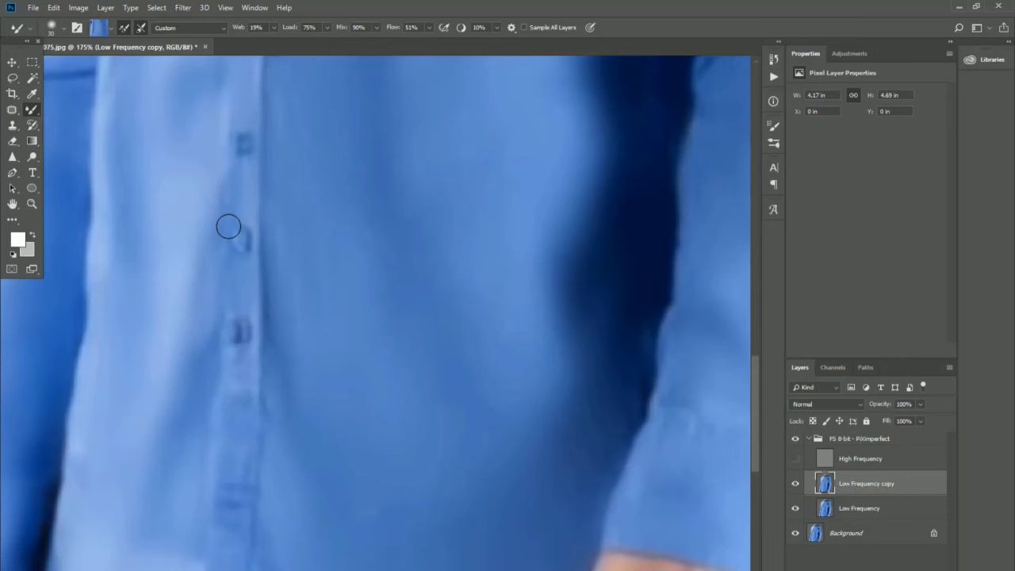
scroll(232, 278, "down", 1)
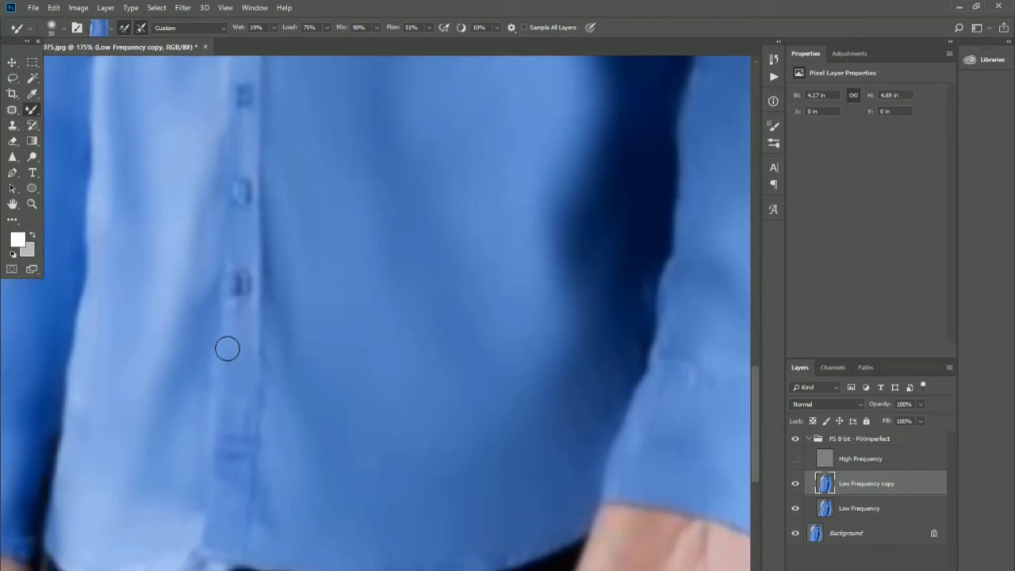
scroll(236, 324, "down", 2)
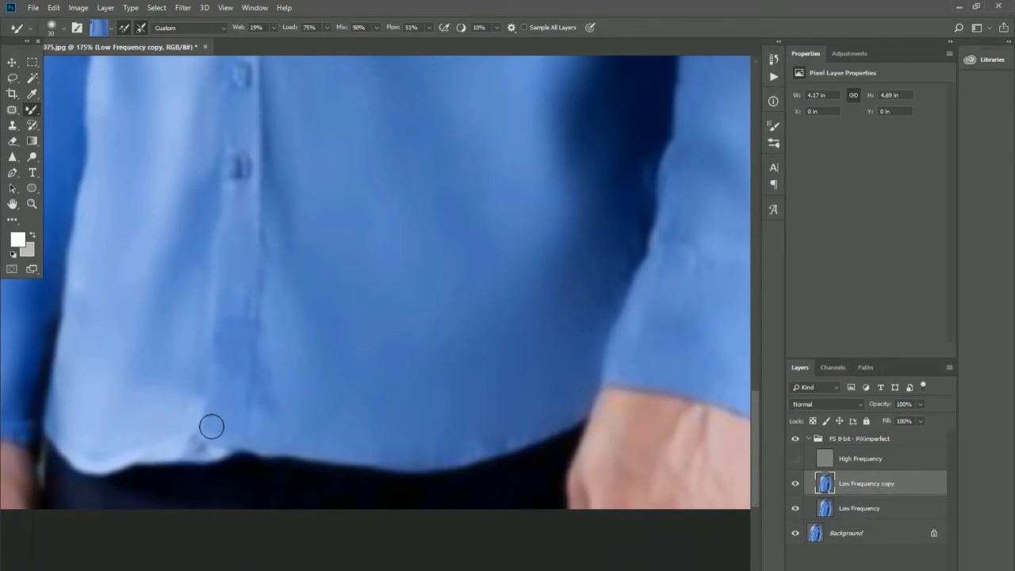
left_click_drag(203, 452, 258, 454)
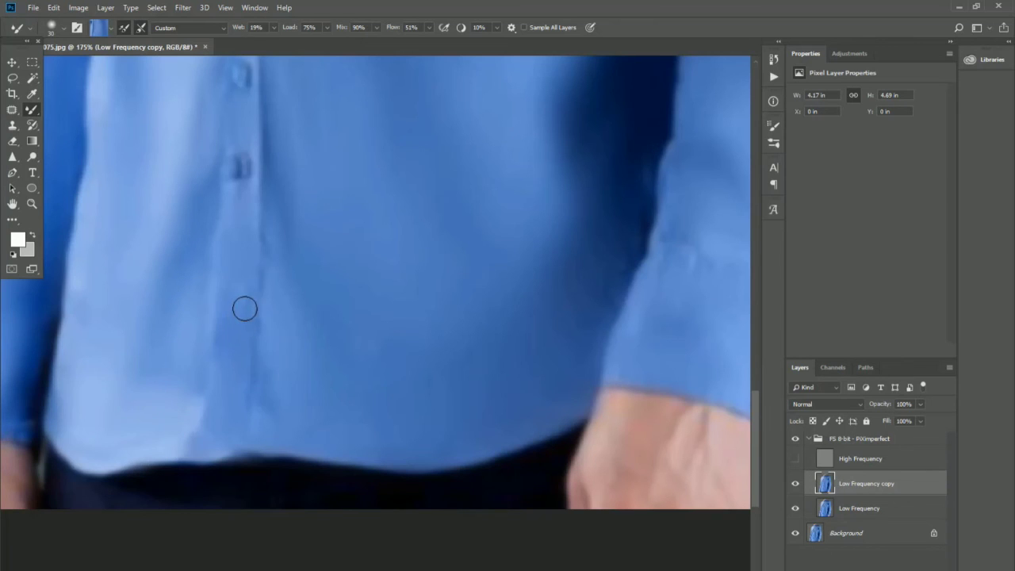
- Hide the retouch group to compare against the original texture
scroll(106, 218, "down", 3)
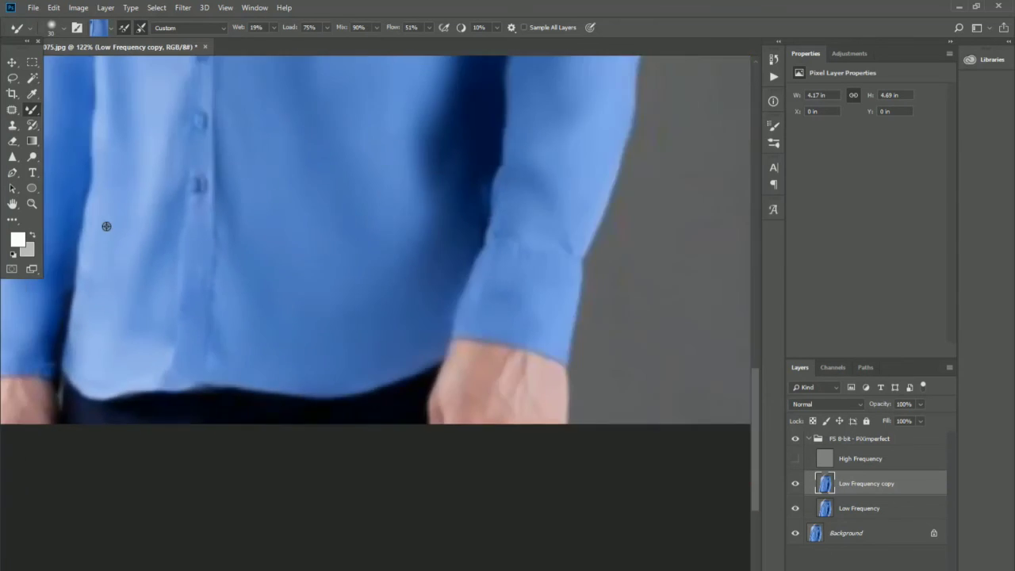
scroll(147, 219, "down", 2)
scroll(147, 219, "down", 1)
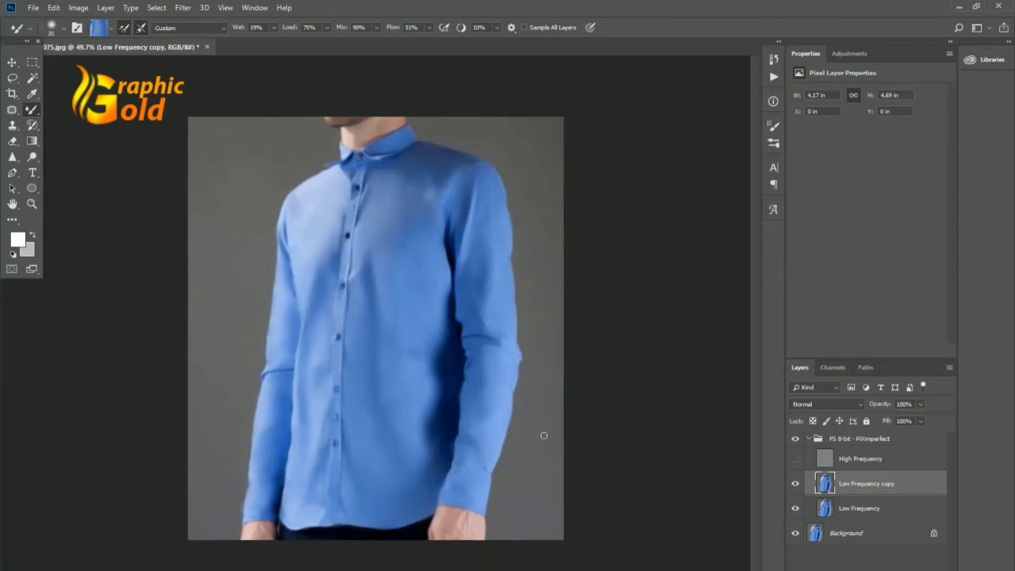
left_click(796, 440)
- Duplicate Low Frequency copy into a new Low Frequency copy 2 layer
key("ctrl+j")
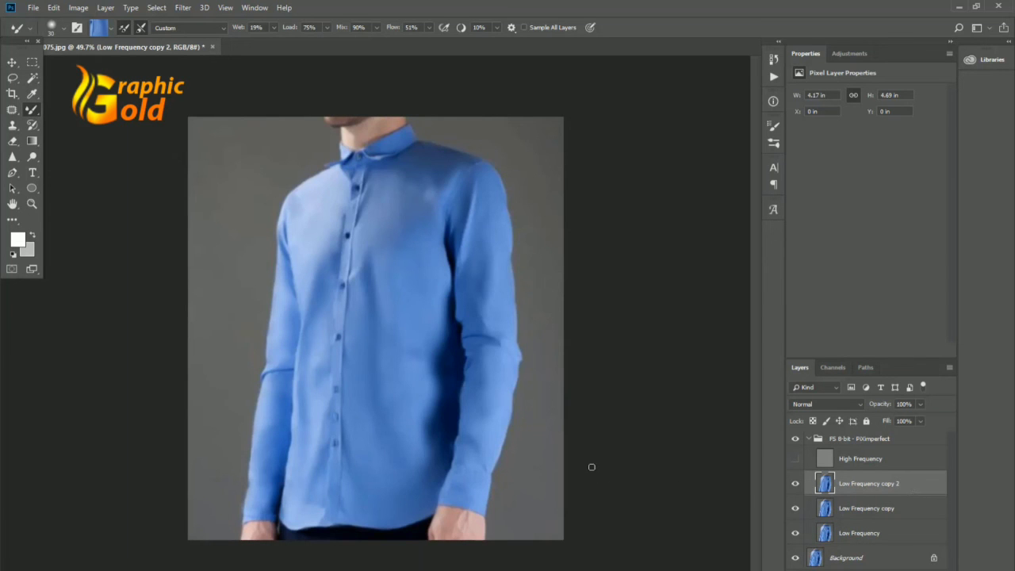
scroll(431, 378, "up", 2)
scroll(426, 367, "up", 2)
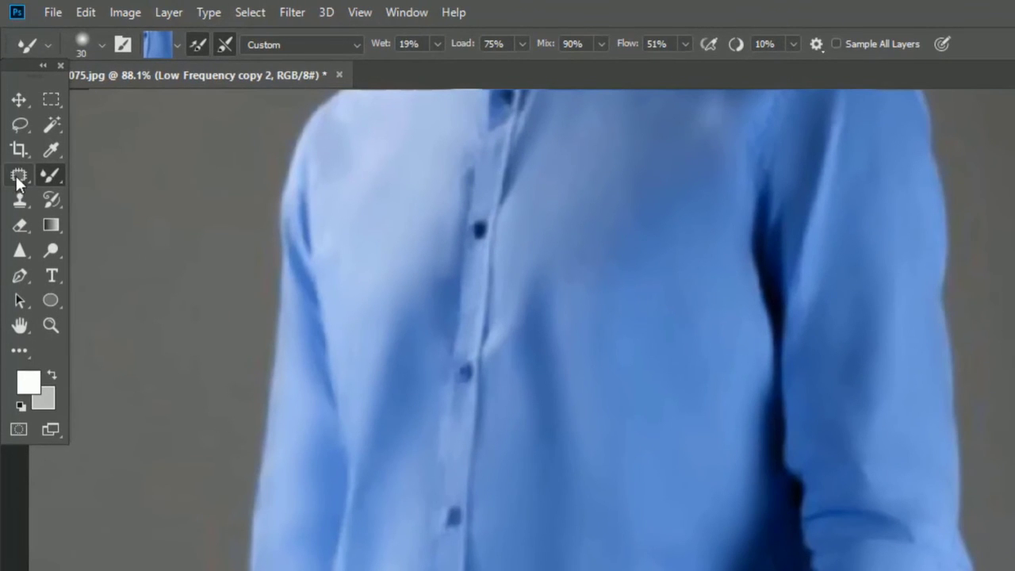
- With the Patch tool, patch two wrinkled areas on the shirt's chest with smooth fabric
left_click(16, 177)
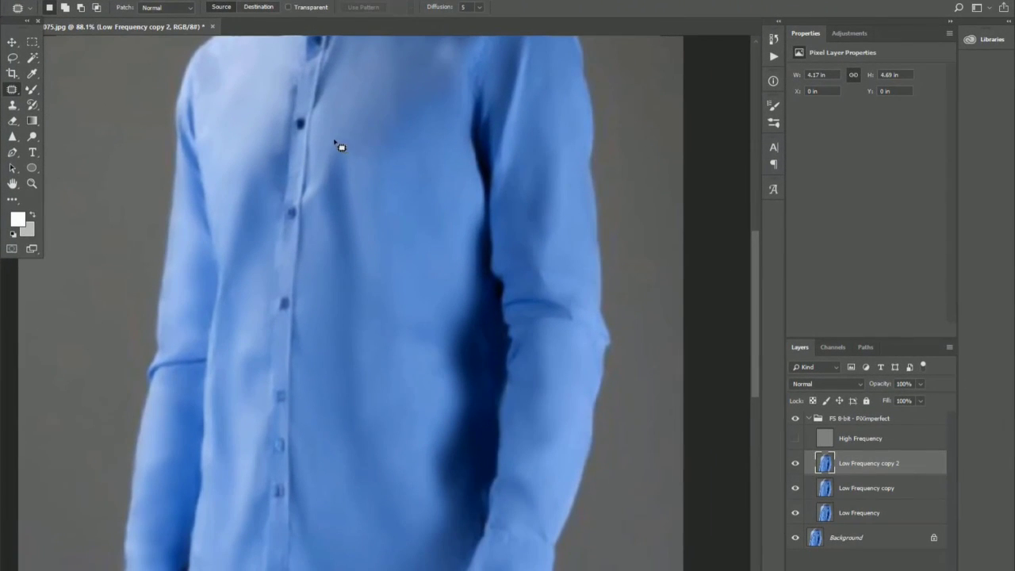
left_click_drag(350, 154, 341, 143)
left_click_drag(356, 185, 379, 171)
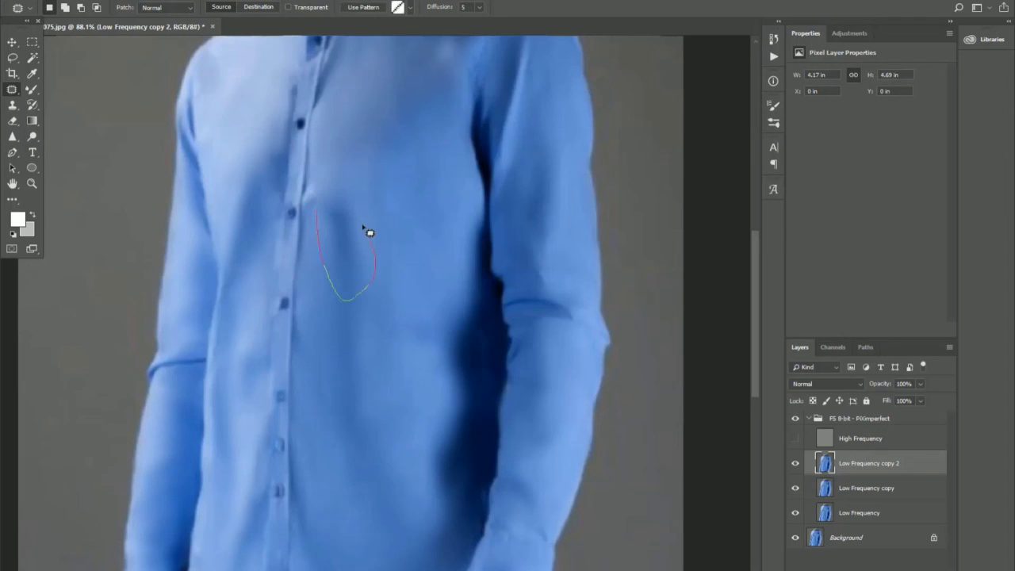
left_click_drag(324, 225, 319, 219)
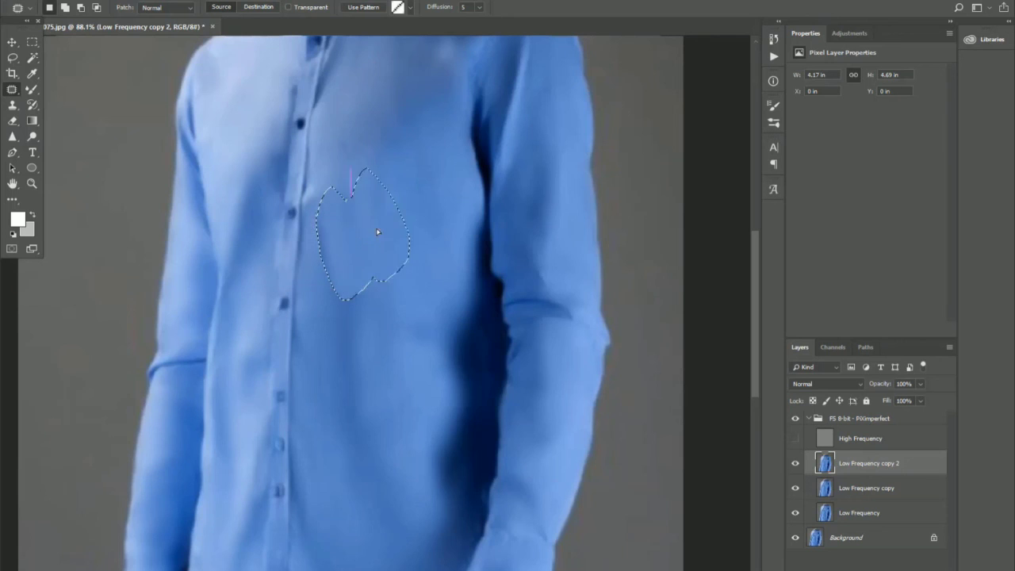
mouse_move(347, 253)
left_mouse_down()
mouse_move(389, 245)
mouse_move(321, 185)
left_mouse_up()
- Patch the creases lower on the shirt front, then outline one higher up
scroll(391, 242, "down", 2)
scroll(349, 254, "down", 2)
mouse_move(359, 307)
left_mouse_down()
mouse_move(378, 283)
mouse_move(376, 254)
left_mouse_up()
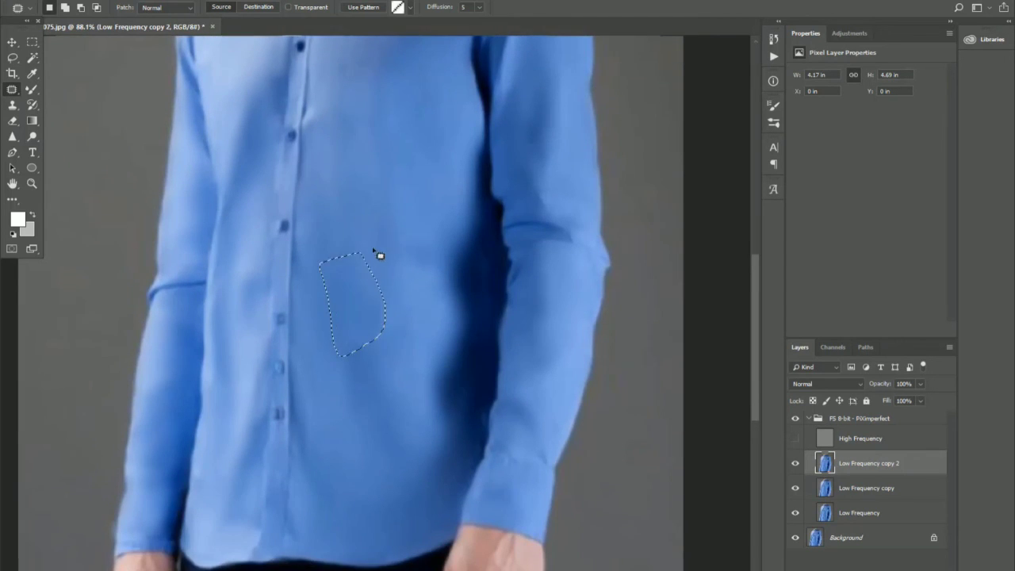
scroll(338, 308, "down", 2)
left_click_drag(334, 296, 336, 264)
mouse_move(378, 231)
left_mouse_down()
mouse_move(386, 184)
mouse_move(404, 167)
left_mouse_up()
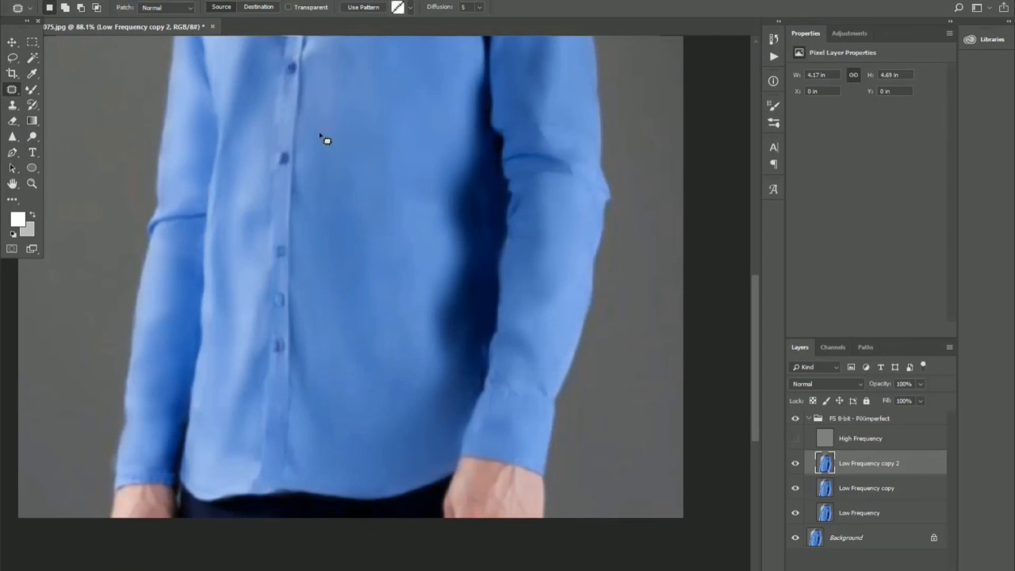
scroll(399, 157, "down", 2)
scroll(403, 203, "down", 3)
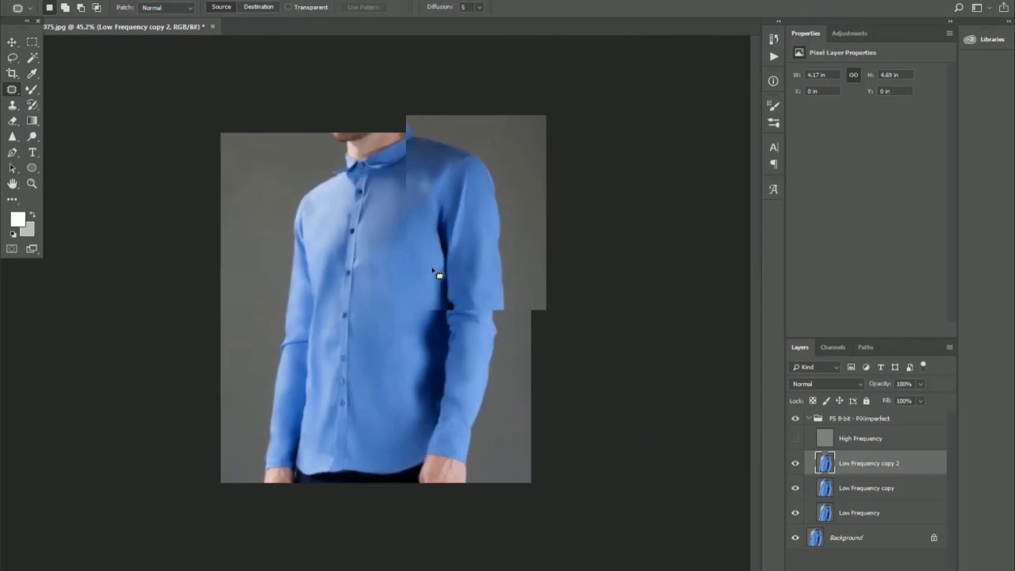
scroll(439, 269, "up", 2)
scroll(387, 242, "up", 2)
- Patch the crease on the upper chest and the creases beside the button placket
left_click_drag(391, 205, 374, 208)
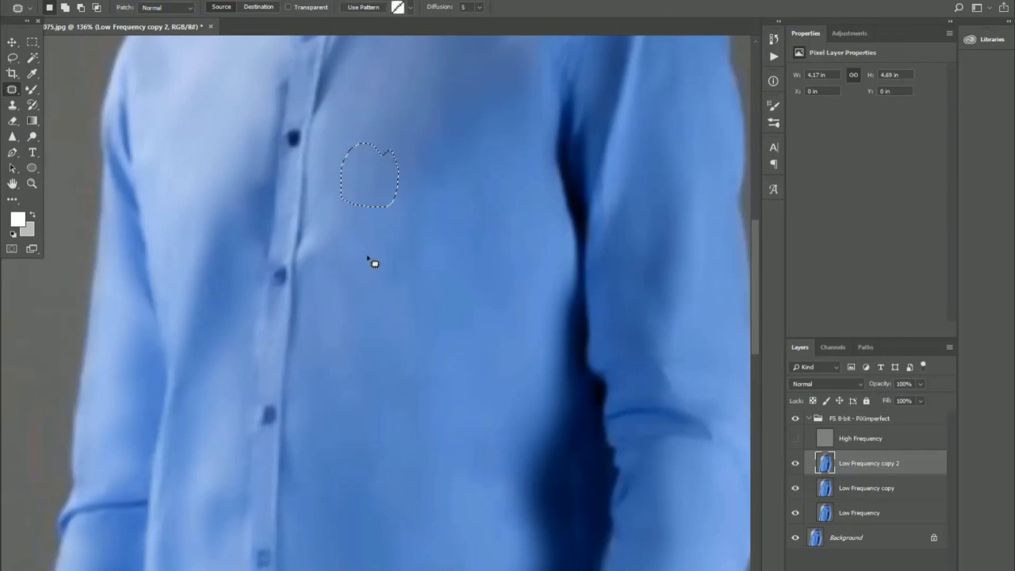
scroll(418, 256, "down", 1)
scroll(437, 275, "down", 1)
left_click_drag(333, 287, 351, 309)
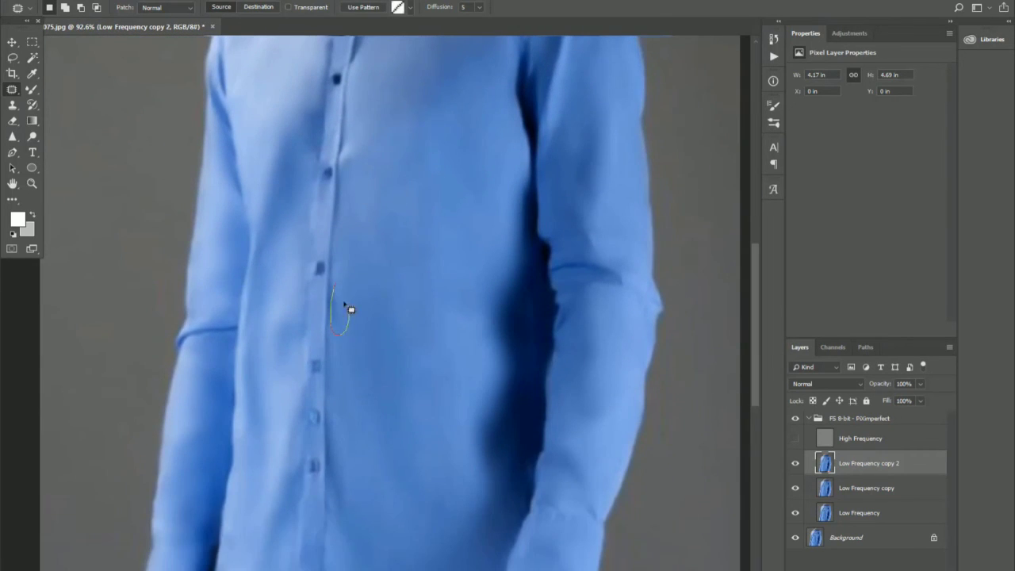
scroll(396, 301, "down", 1)
scroll(357, 298, "up", 2)
scroll(285, 273, "up", 1)
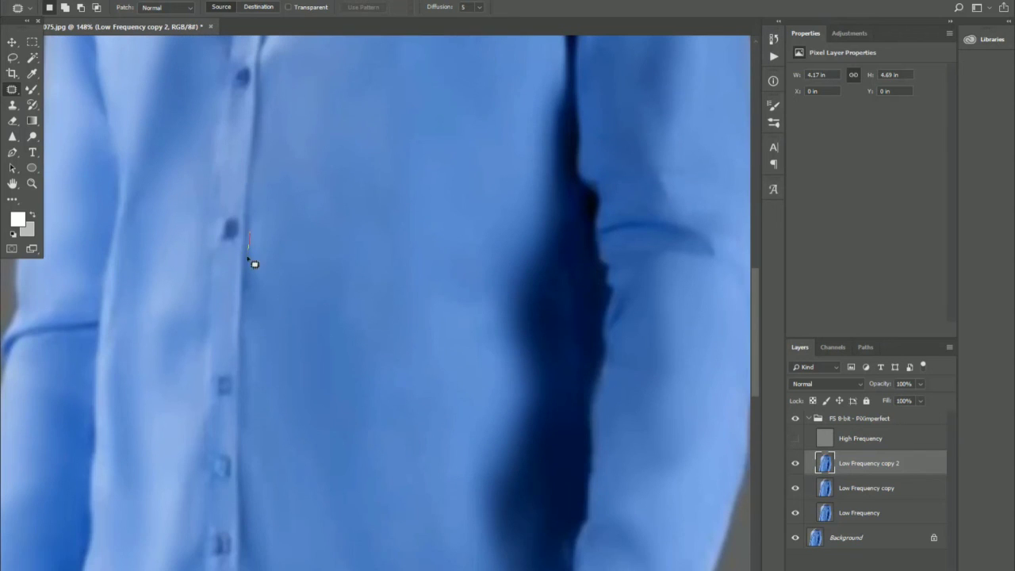
left_click_drag(263, 249, 252, 237)
scroll(332, 240, "down", 2)
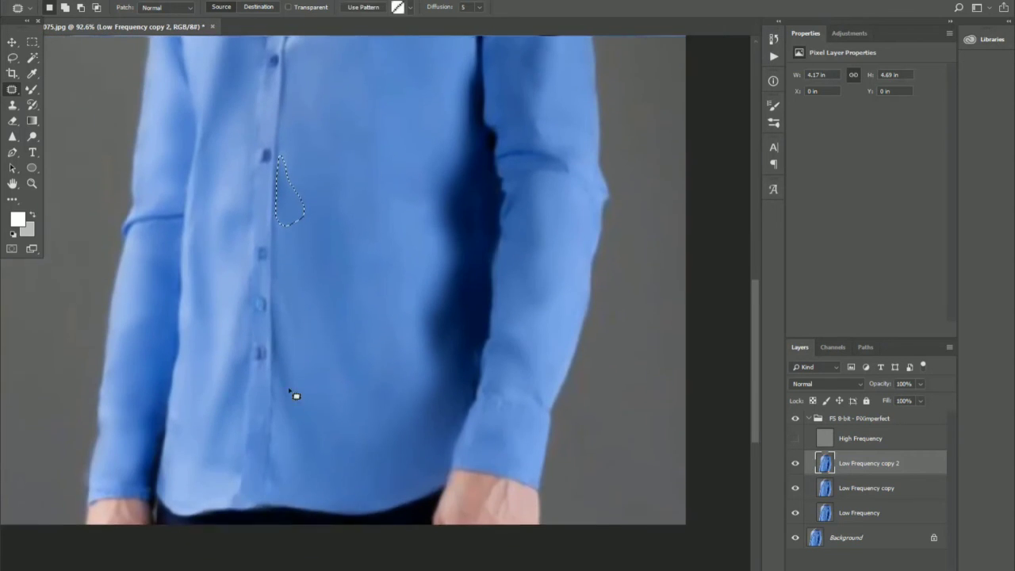
- Patch the lower creases beside the buttons and one on the chest, then deselect
mouse_move(274, 304)
left_mouse_down()
mouse_move(275, 370)
mouse_move(295, 336)
left_mouse_up()
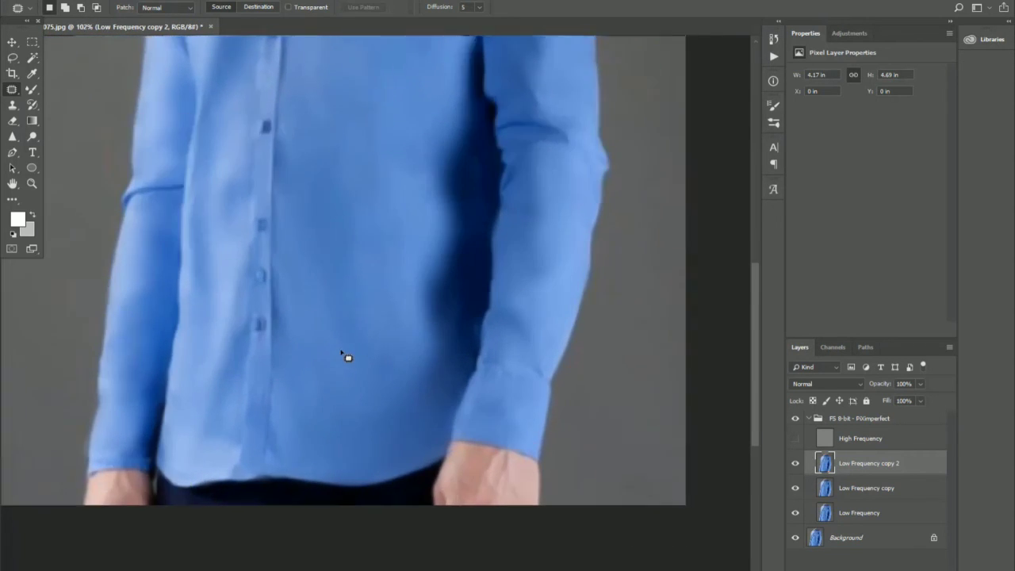
scroll(347, 352, "up", 1)
left_click_drag(291, 299, 329, 349)
scroll(368, 321, "up", 2)
scroll(372, 313, "up", 2)
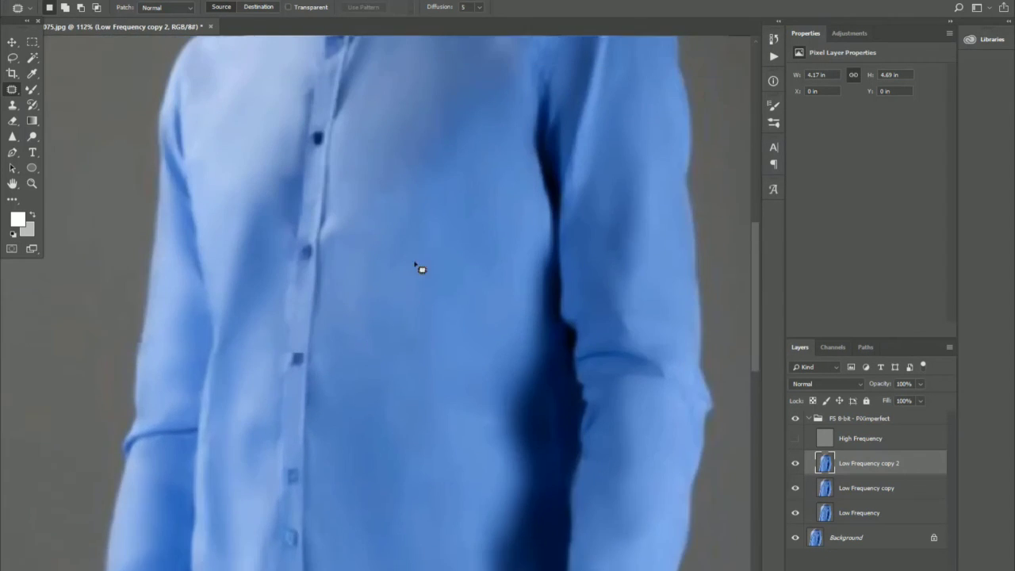
scroll(419, 267, "up", 2)
scroll(445, 227, "up", 2)
scroll(487, 310, "up", 2)
mouse_move(513, 269)
left_mouse_down()
mouse_move(548, 317)
mouse_move(490, 365)
left_mouse_up()
scroll(489, 360, "down", 5)
key("ctrl+d")
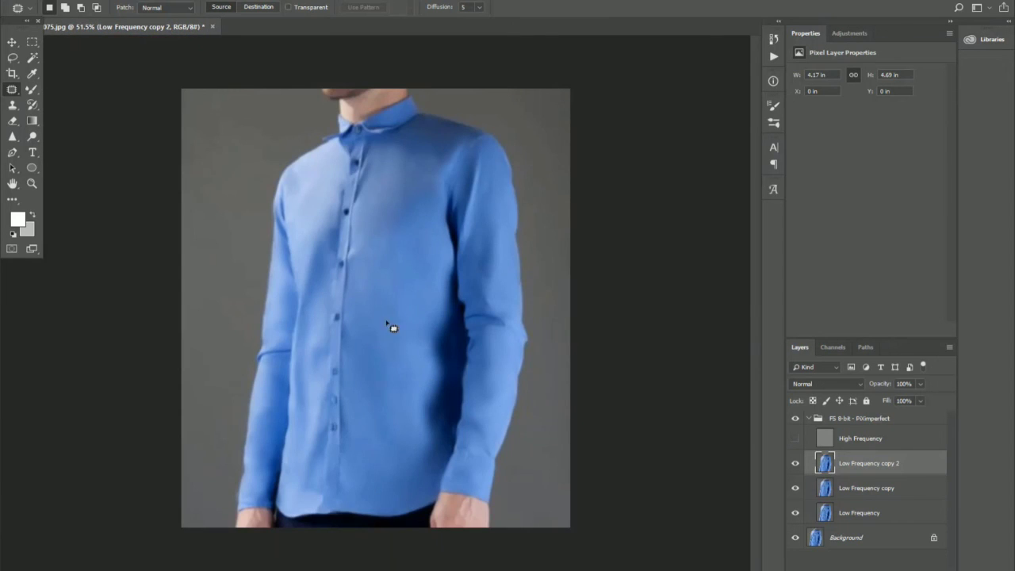
- Patch a crease on the upper chest, deselect, then patch the shoulder crease
scroll(452, 140, "up", 3)
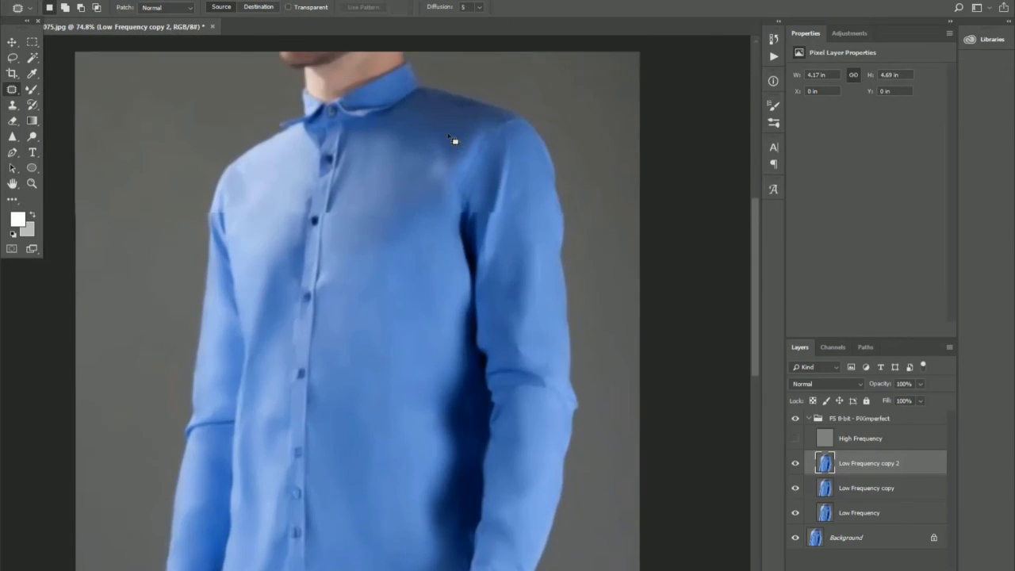
scroll(438, 150, "up", 1)
left_click_drag(439, 156, 435, 179)
key("ctrl+d")
scroll(406, 264, "down", 2)
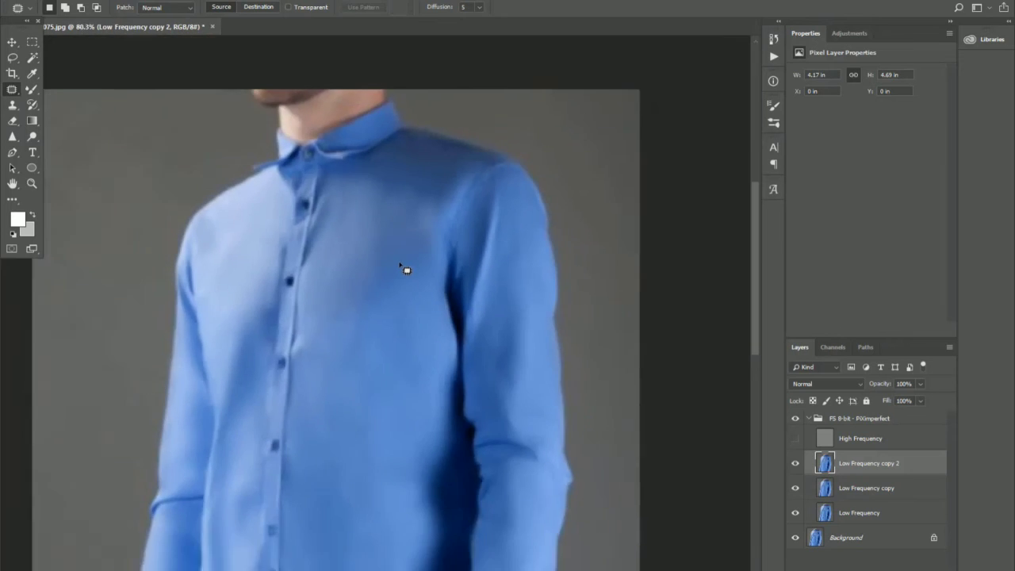
scroll(222, 211, "up", 3)
left_click_drag(193, 114, 219, 206)
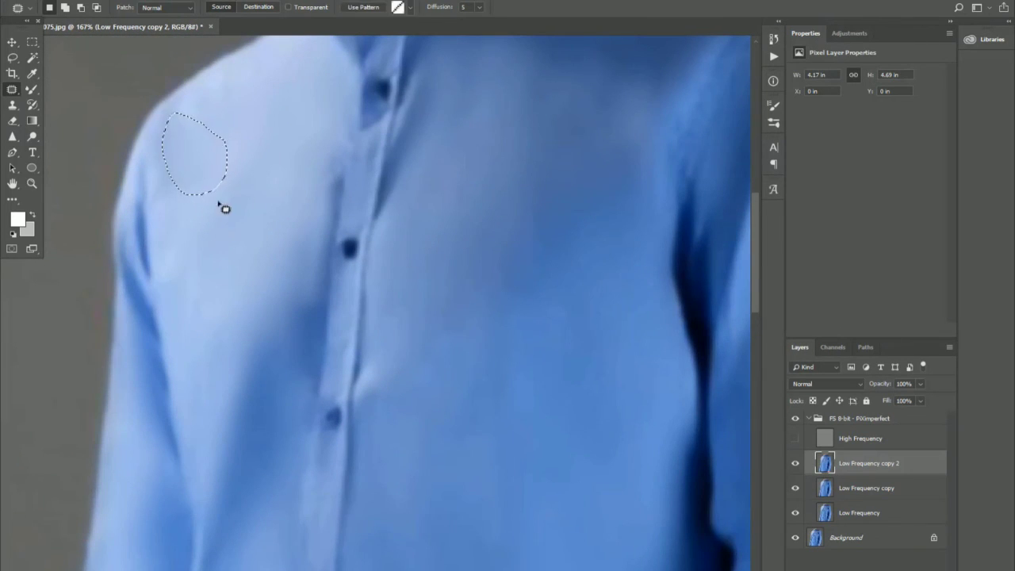
left_click_drag(174, 131, 179, 214)
- Outline and patch the creases near the right sleeve's elbow and forearm
scroll(242, 233, "down", 1)
scroll(294, 294, "down", 1)
scroll(302, 283, "down", 2)
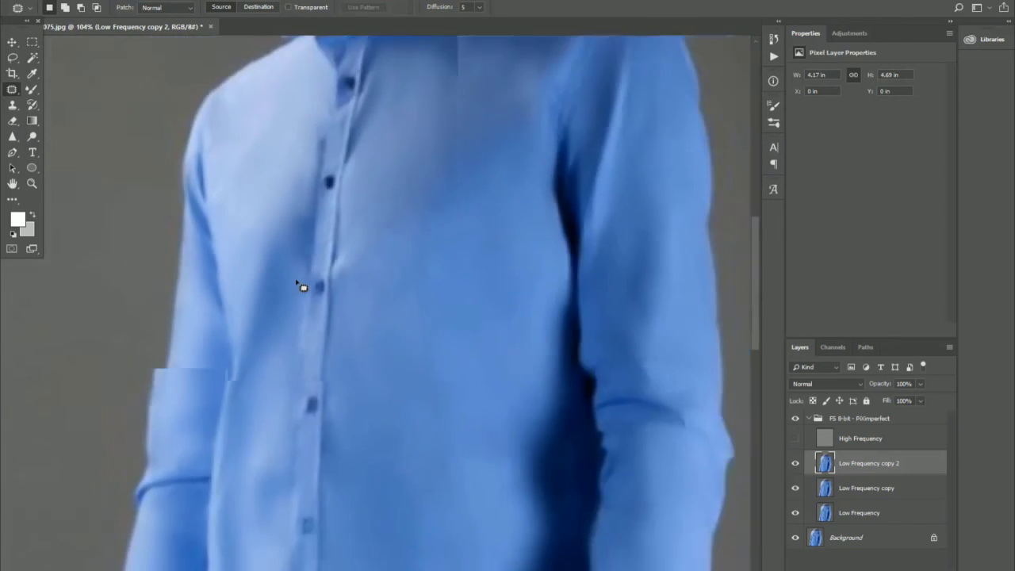
scroll(301, 287, "down", 2)
scroll(373, 317, "down", 1)
scroll(464, 340, "up", 2)
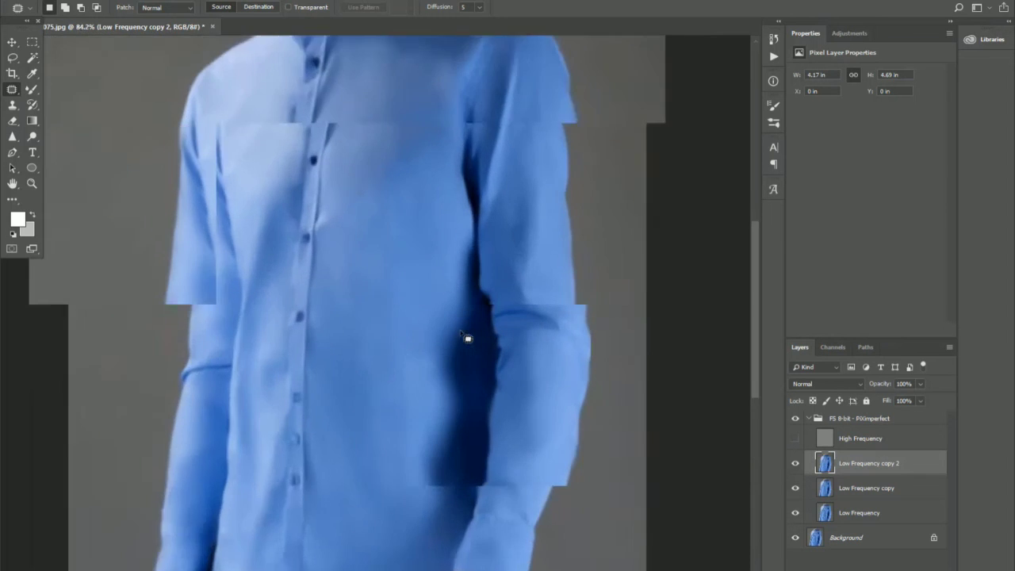
scroll(491, 362, "up", 2)
mouse_move(470, 384)
left_mouse_down()
mouse_move(464, 357)
mouse_move(532, 419)
left_mouse_up()
scroll(553, 356, "down", 2)
scroll(503, 410, "down", 2)
scroll(502, 418, "up", 3)
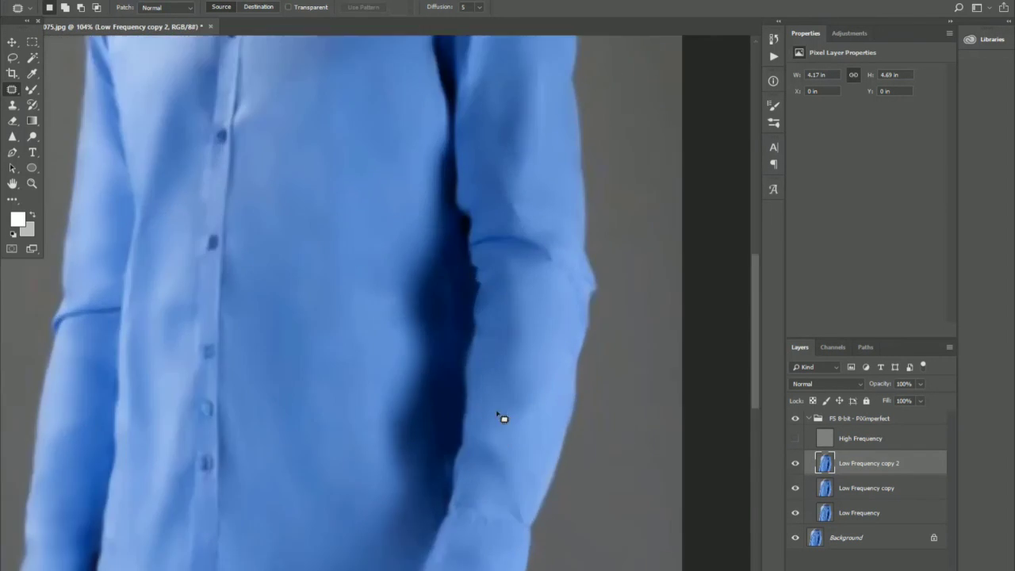
scroll(502, 418, "down", 3)
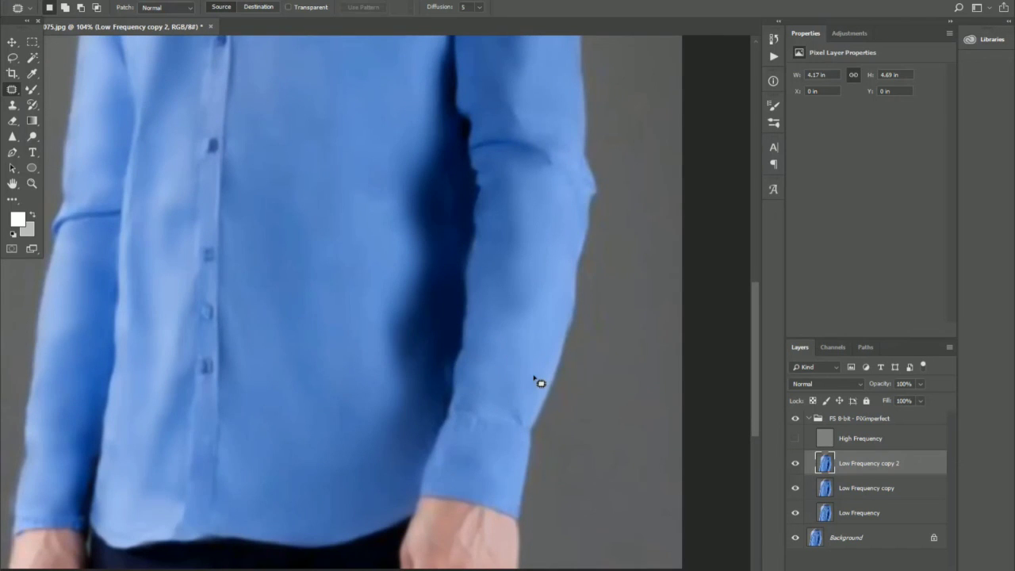
left_click_drag(516, 369, 519, 352)
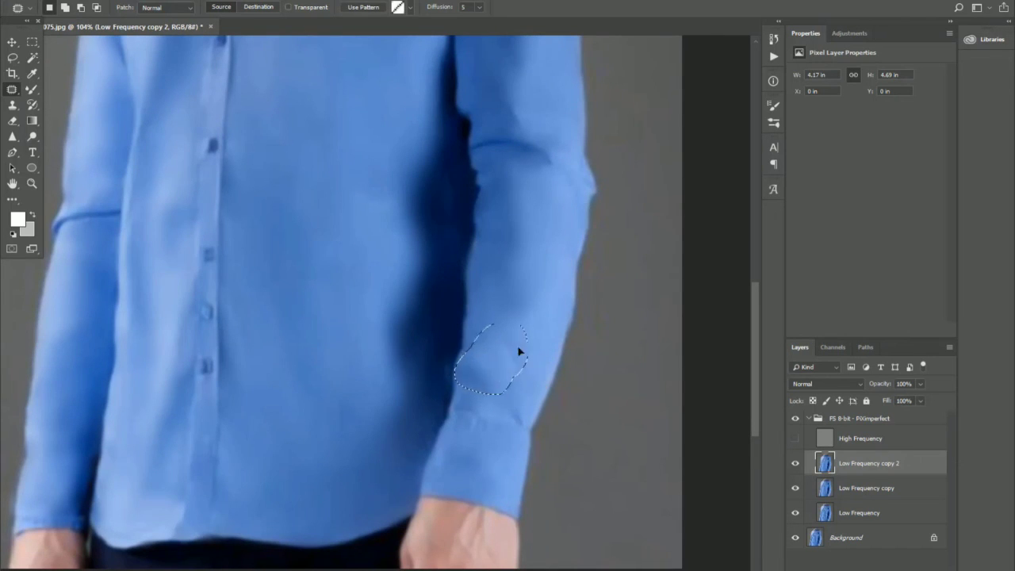
scroll(539, 367, "down", 3)
scroll(525, 354, "up", 1)
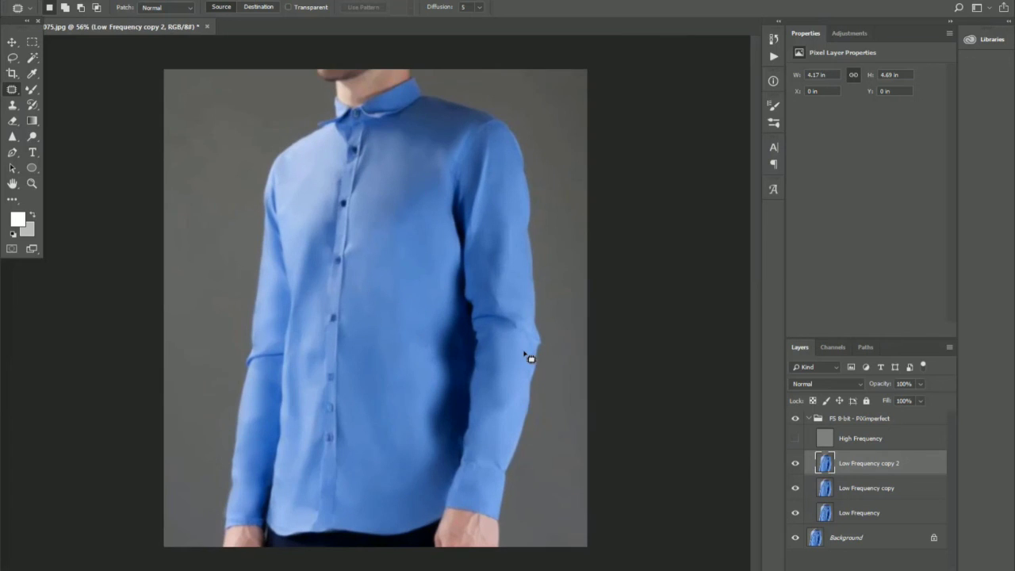